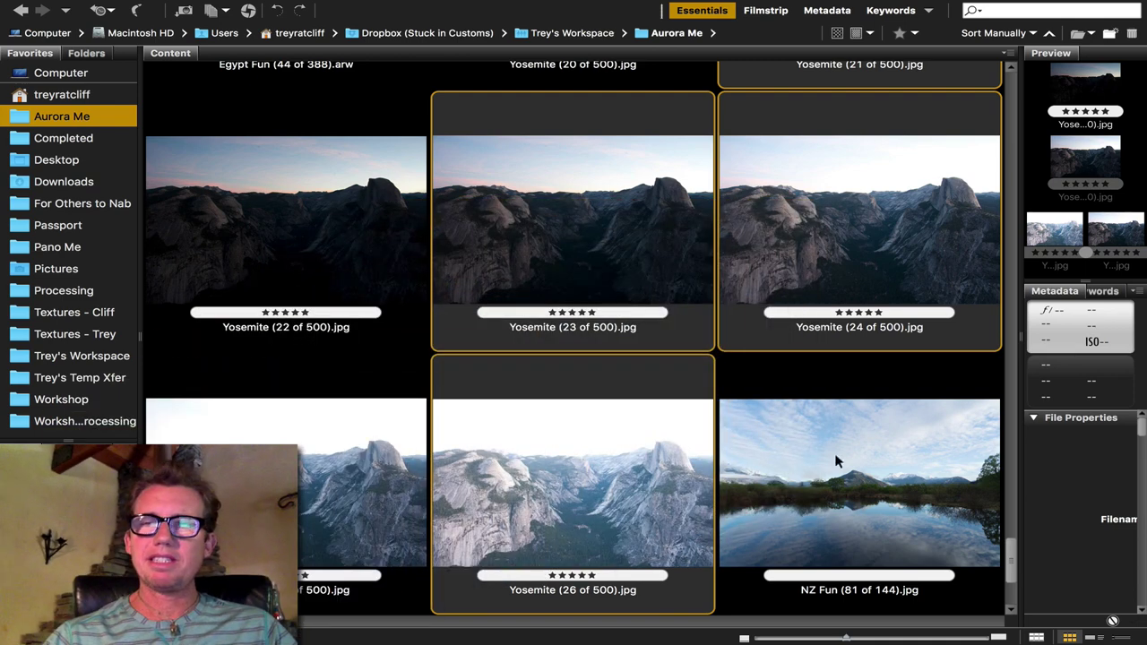
- Preview the Yosemite (20 of 500) exposure full screen, then switch to the Aurora HDR Half Dome edit
left_click_drag(1012, 566, 1011, 548)
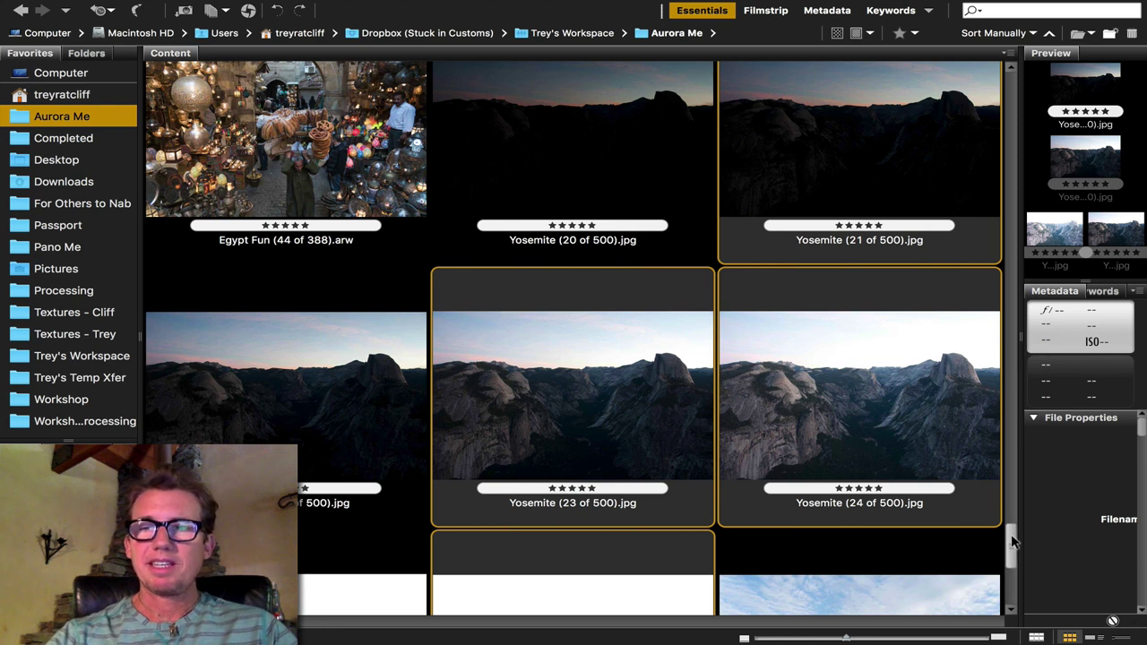
left_click_drag(1012, 542, 1013, 539)
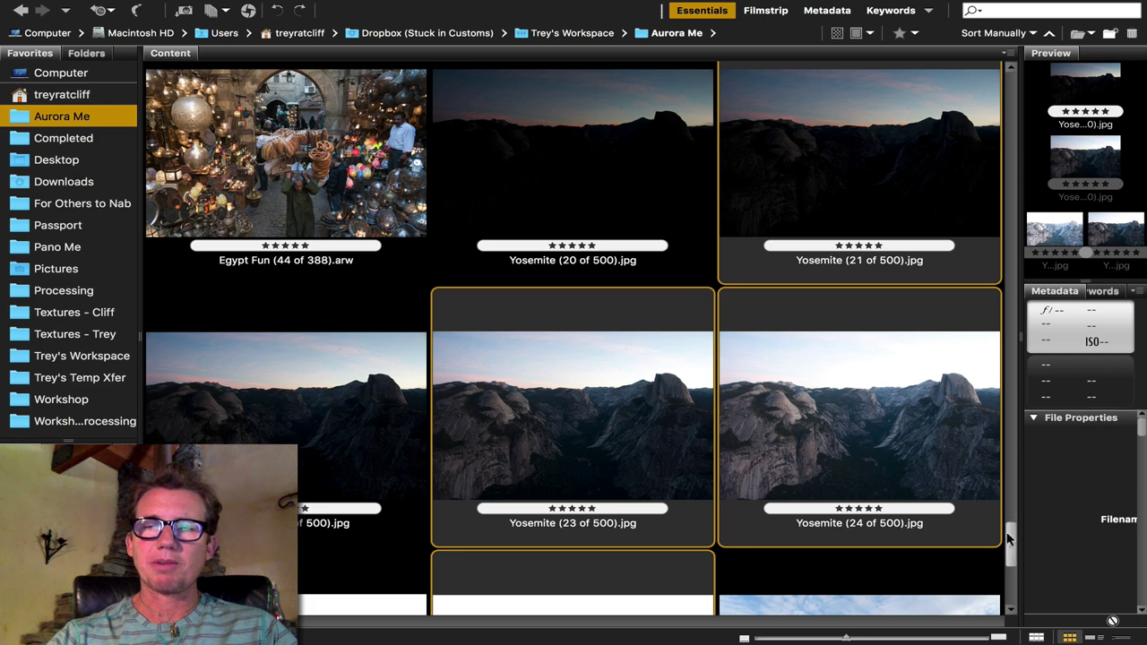
mouse_move(1011, 541)
left_mouse_down()
mouse_move(1011, 550)
mouse_move(1010, 530)
left_mouse_up()
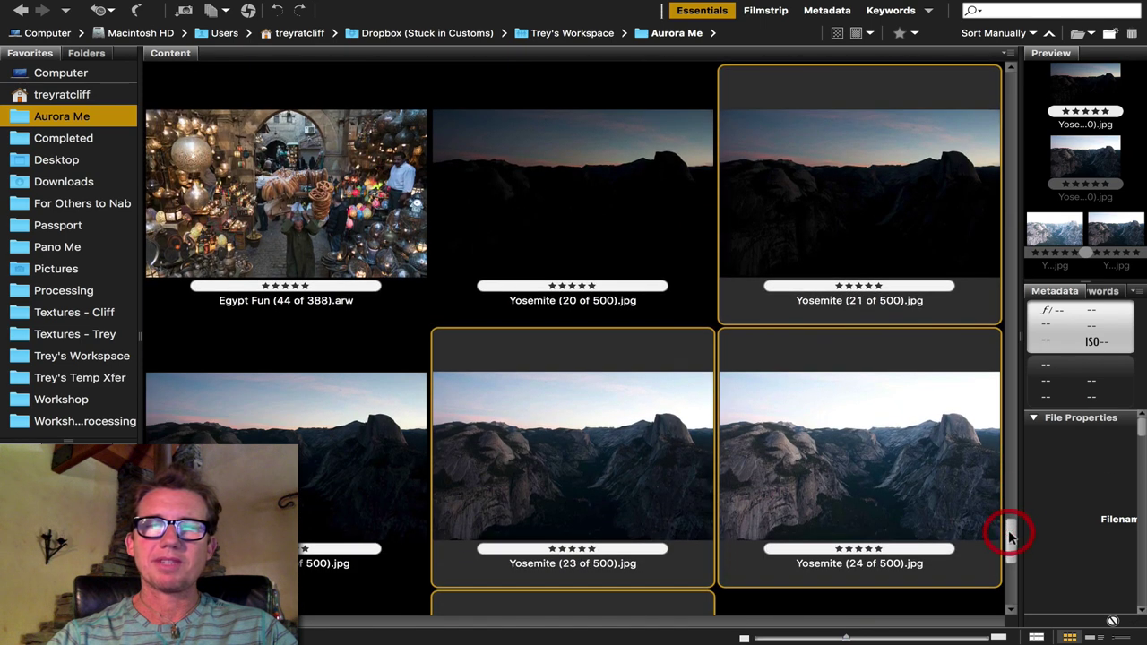
left_click(628, 248)
key("space")
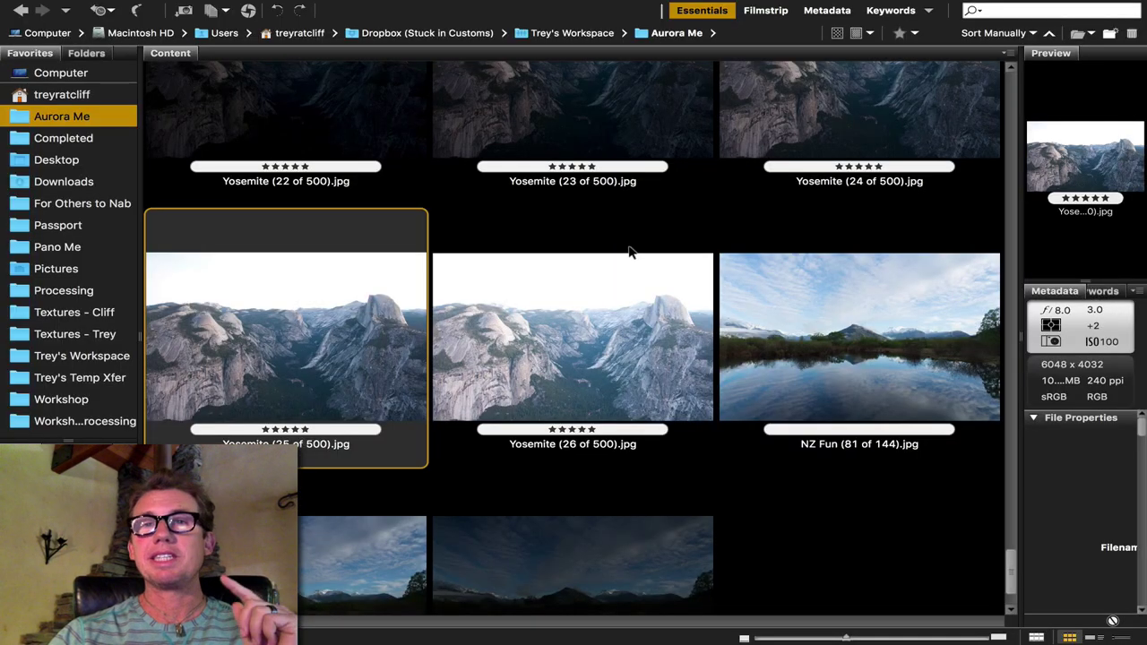
key("super+Tab")
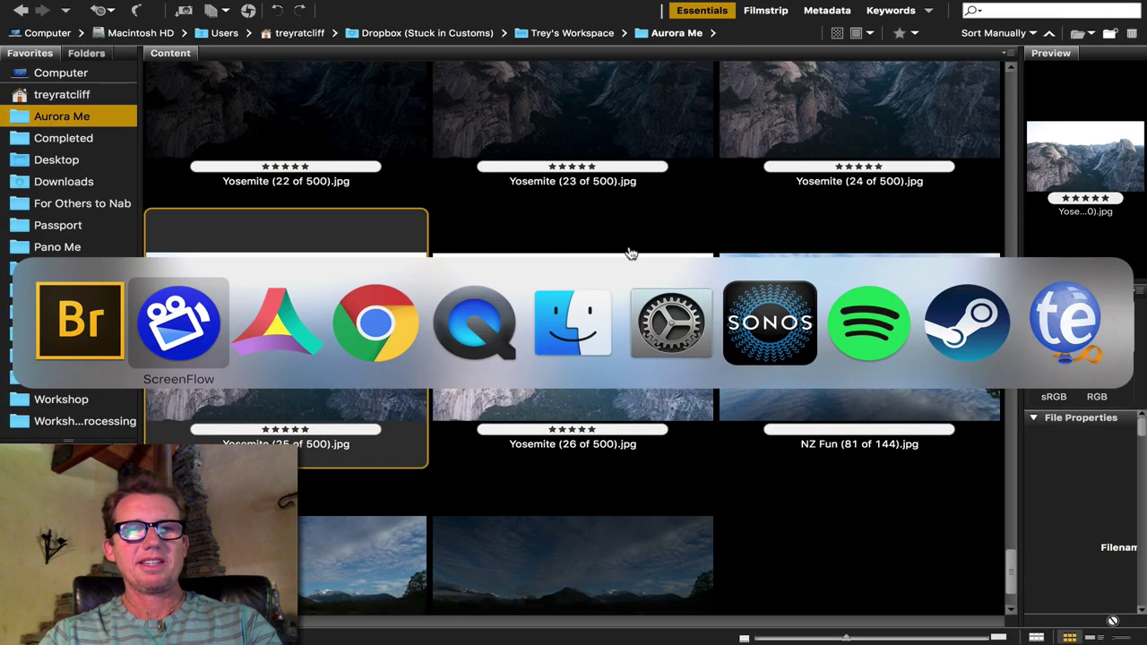
key("super+Tab")
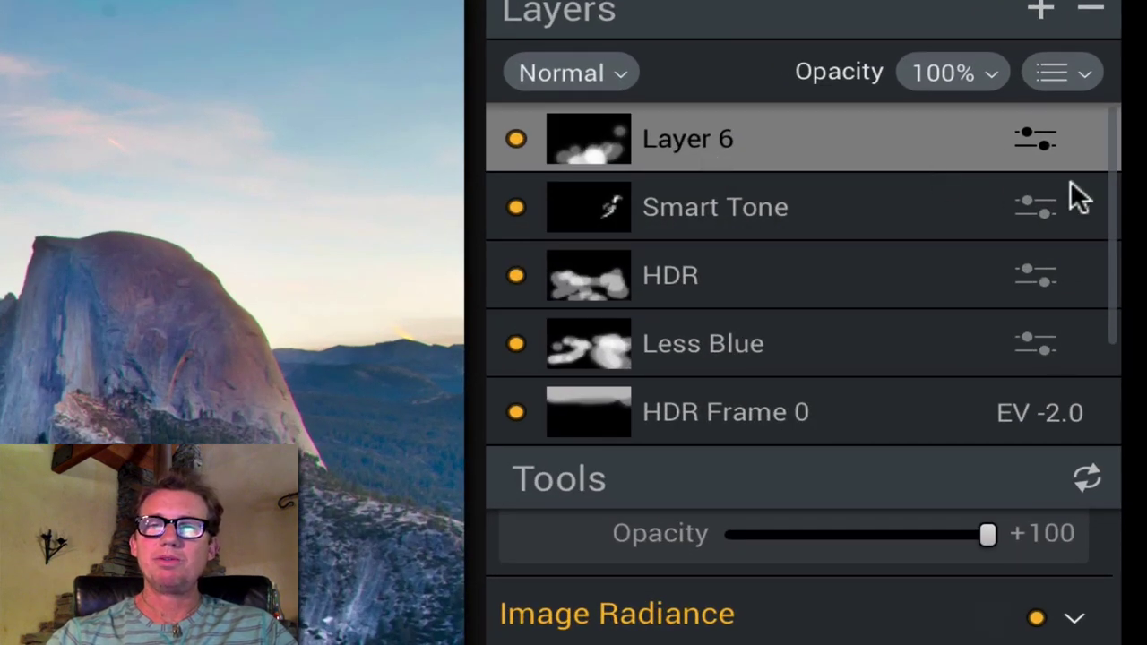
- Scroll the Layers panel down and select the Original Image base layer below Tree Fix
left_click(1111, 184)
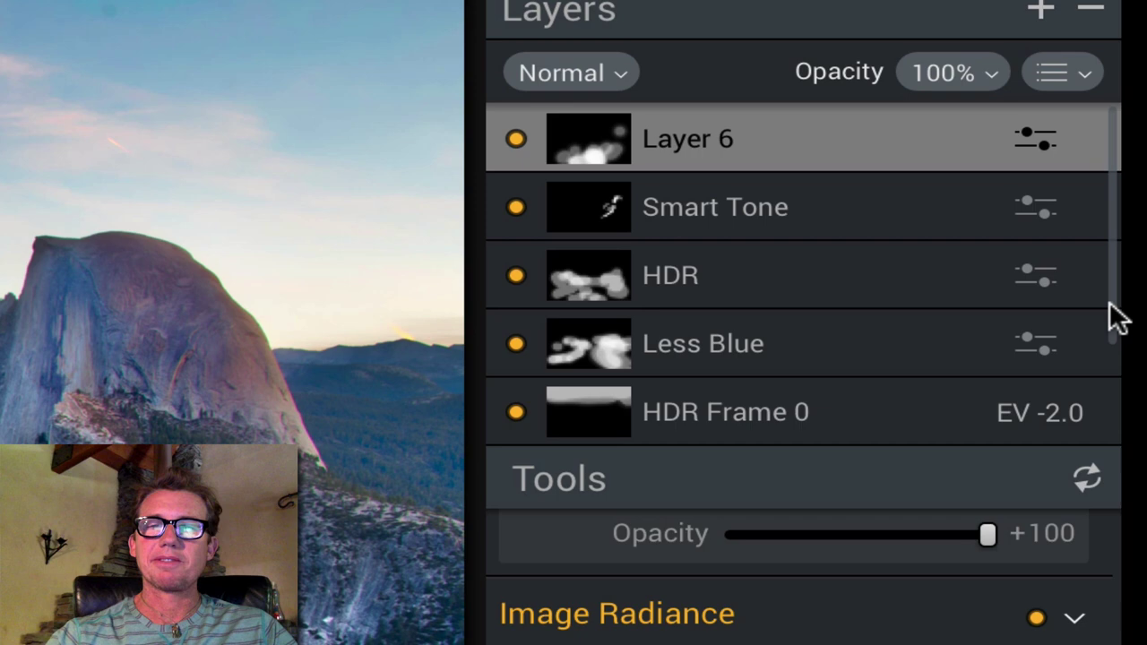
left_click_drag(1116, 312, 1111, 423)
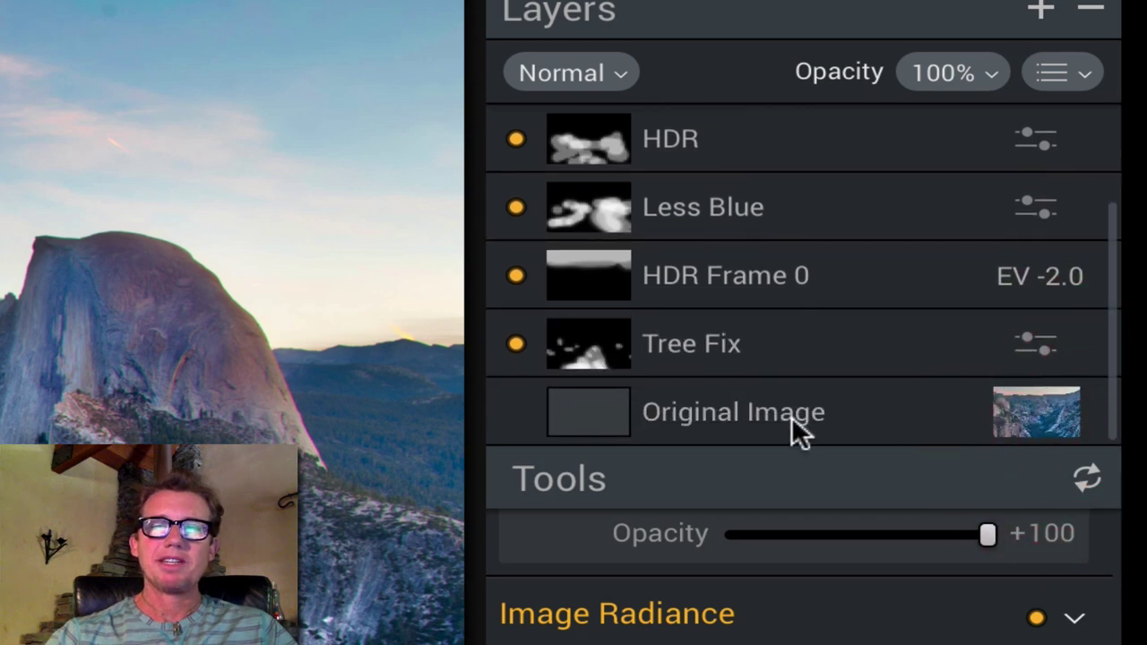
left_click(708, 409)
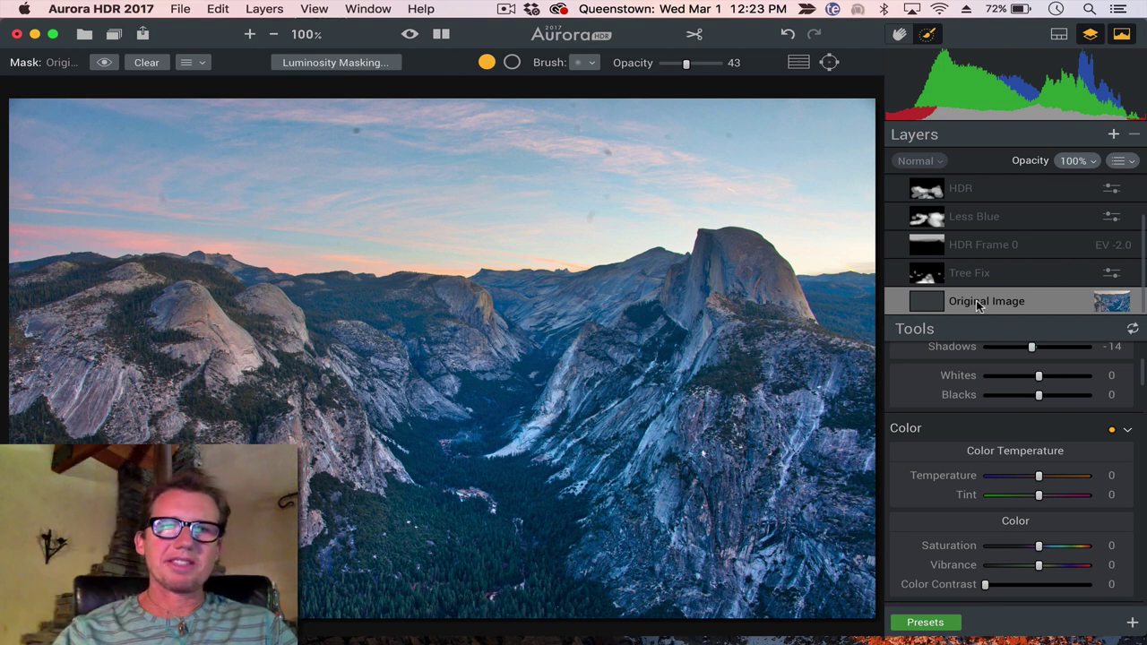
left_click(408, 34)
left_click(409, 34)
left_click(409, 34)
left_click(409, 34)
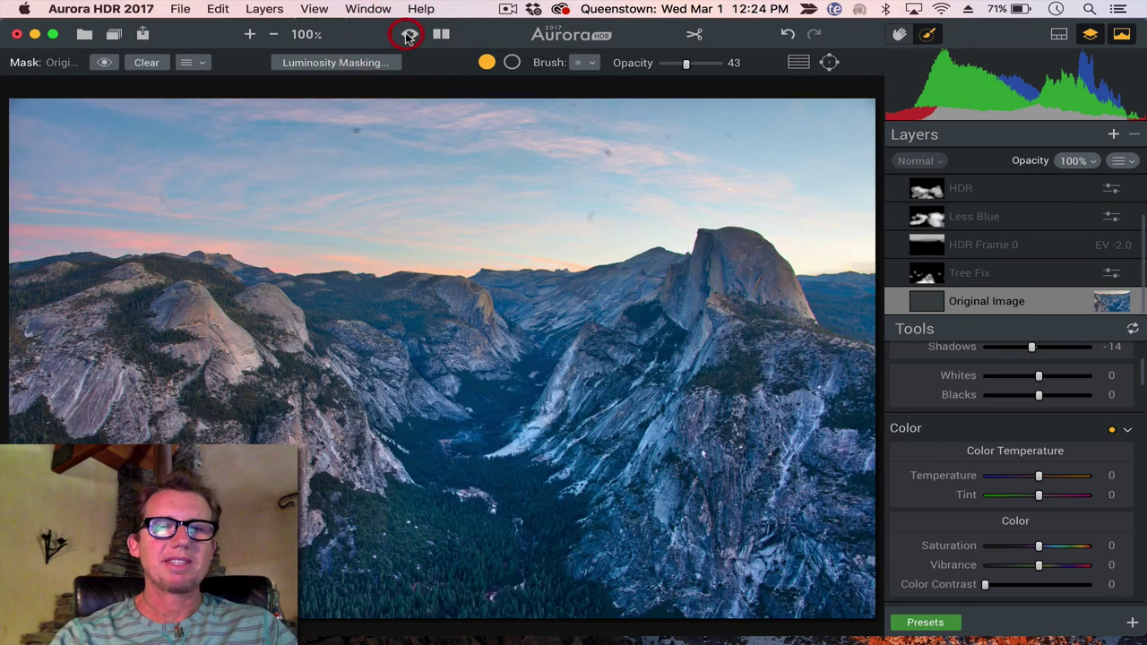
left_click(409, 34)
left_click(409, 34)
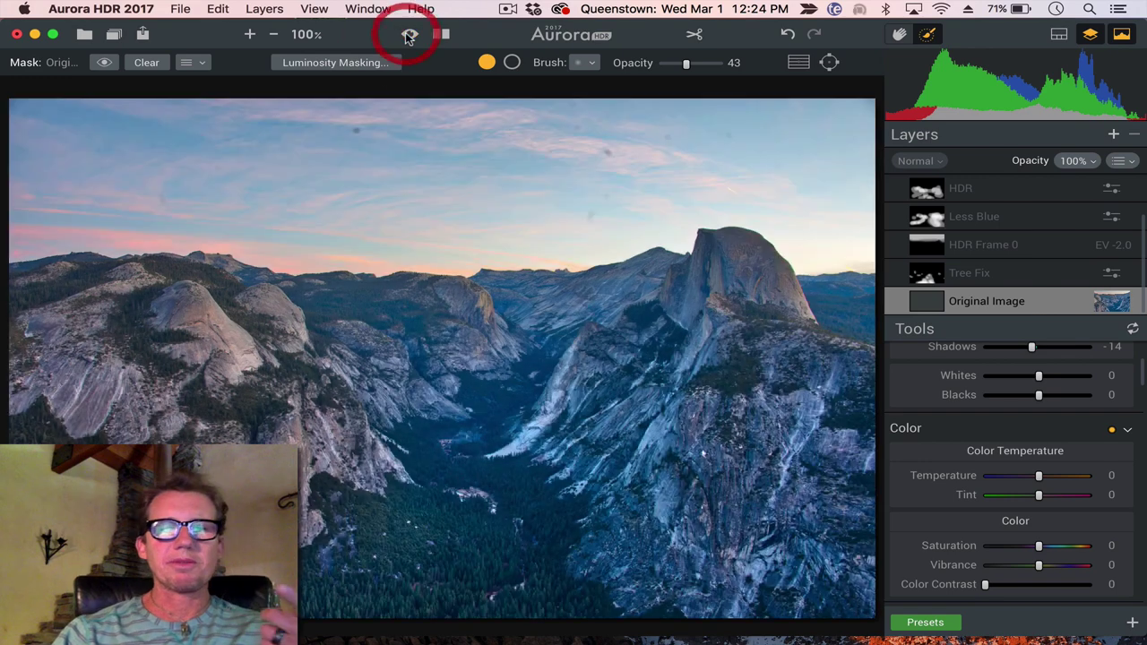
left_click(409, 34)
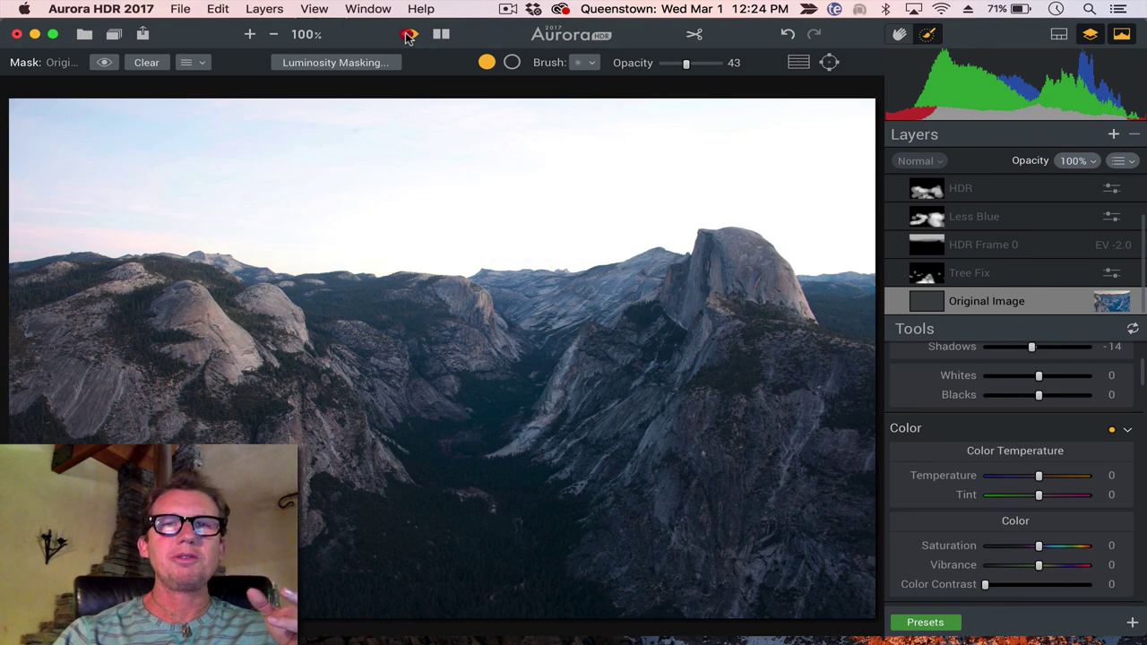
left_click(409, 34)
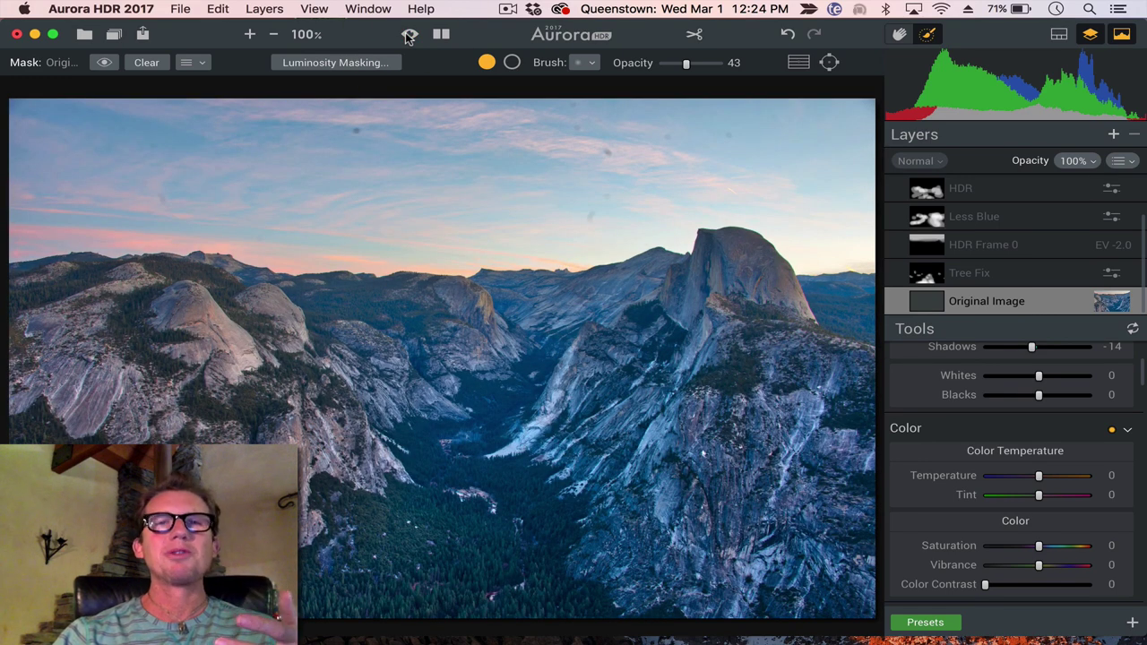
left_click(409, 34)
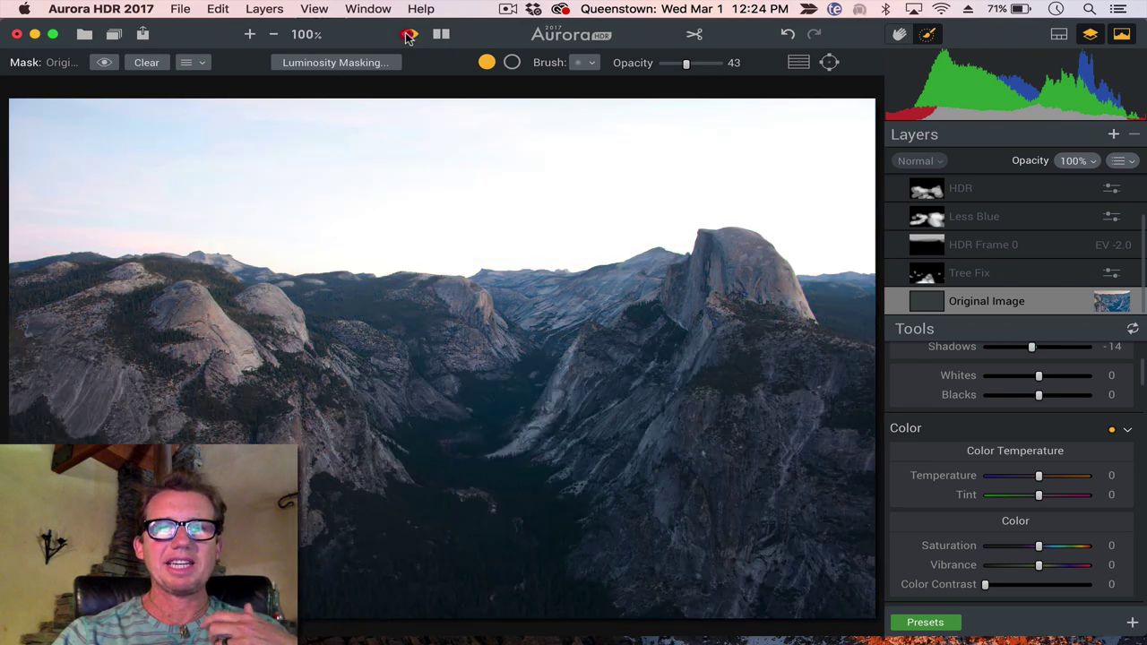
left_click(409, 34)
left_click(408, 34)
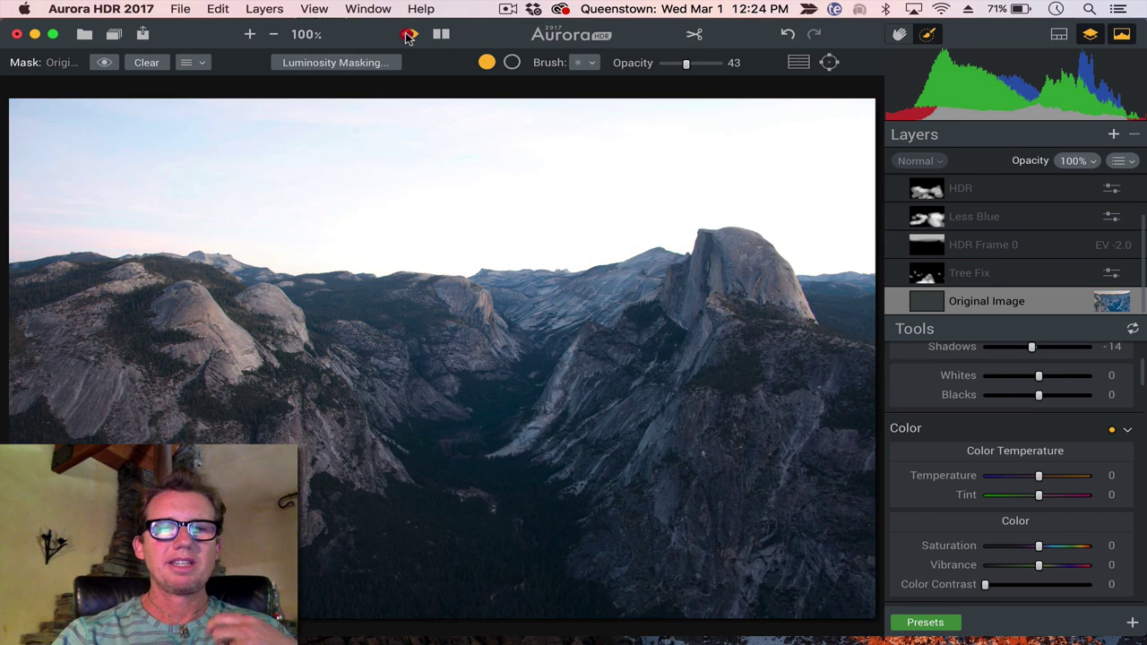
left_click(409, 34)
left_click(408, 34)
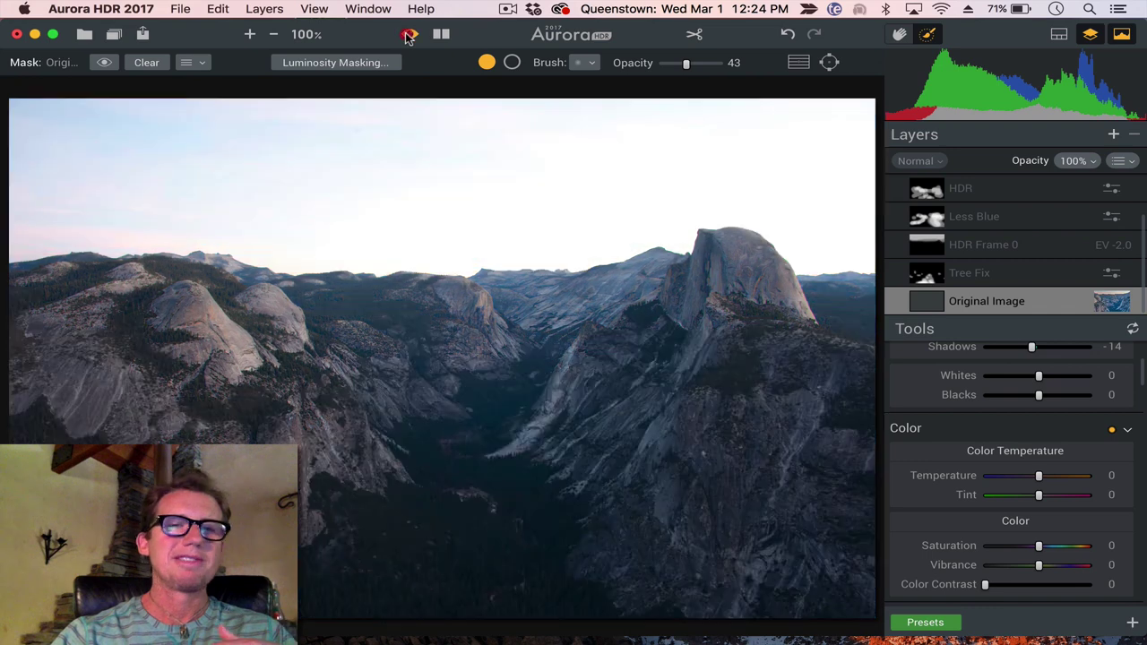
left_click(409, 34)
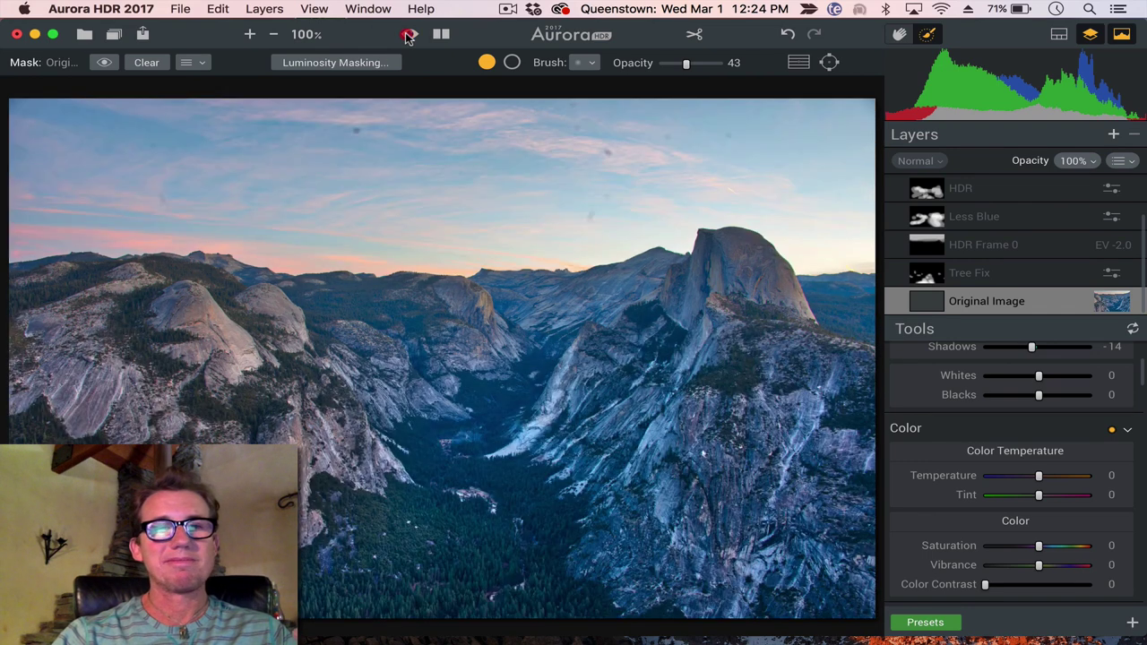
left_click(408, 34)
left_click(409, 34)
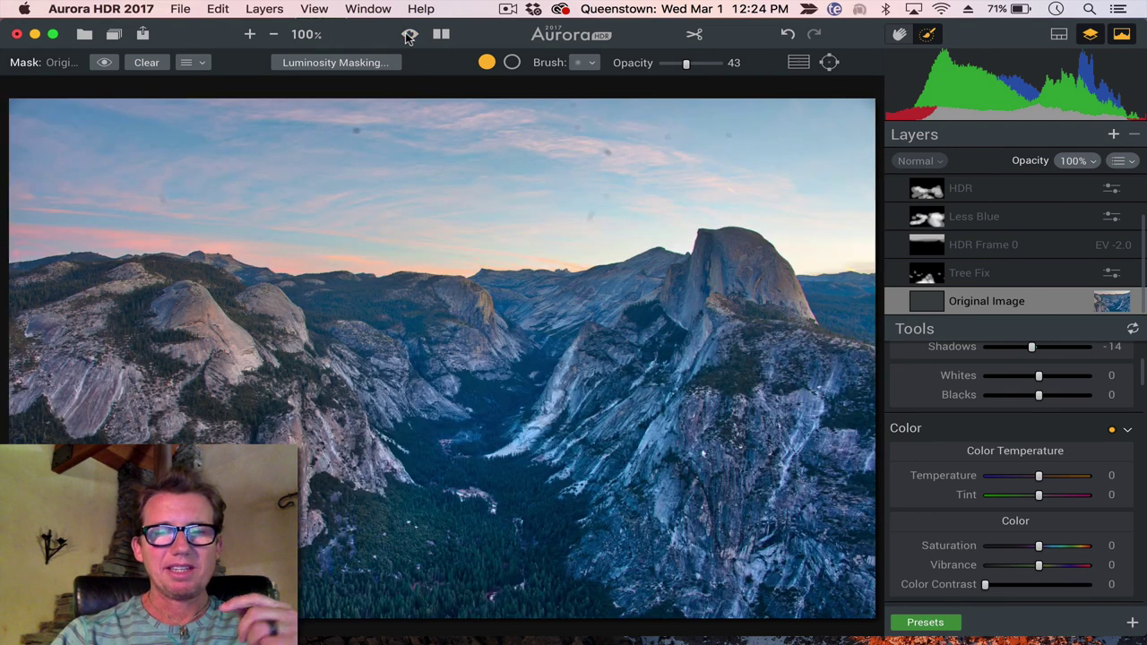
left_click(409, 34)
left_click(409, 34)
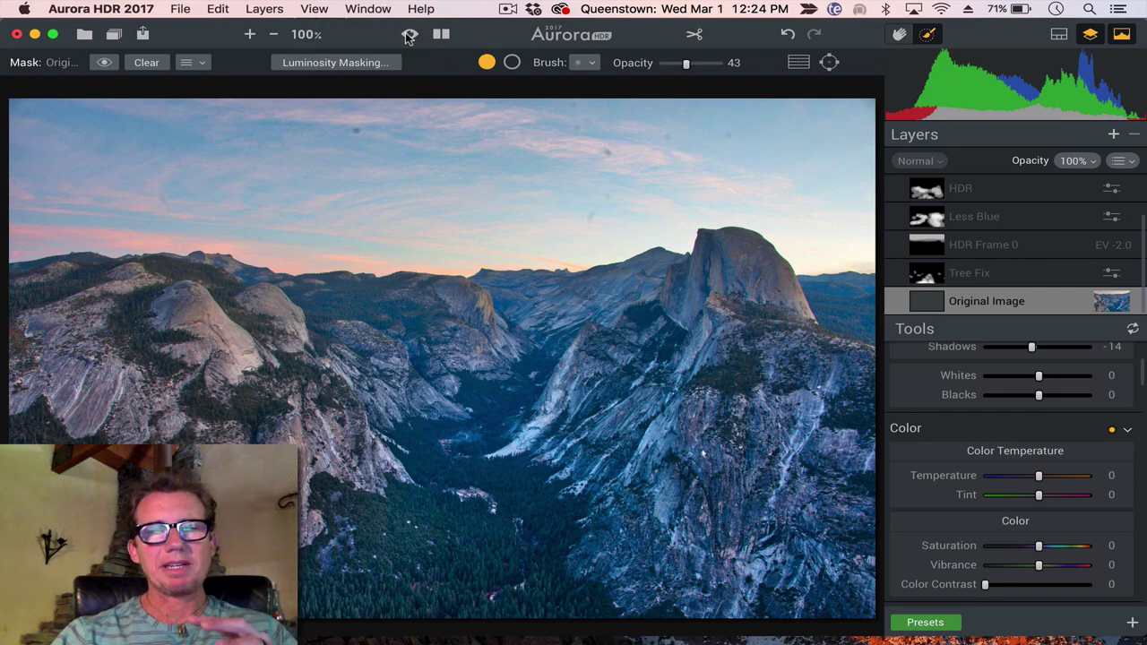
left_click(409, 35)
left_click(409, 34)
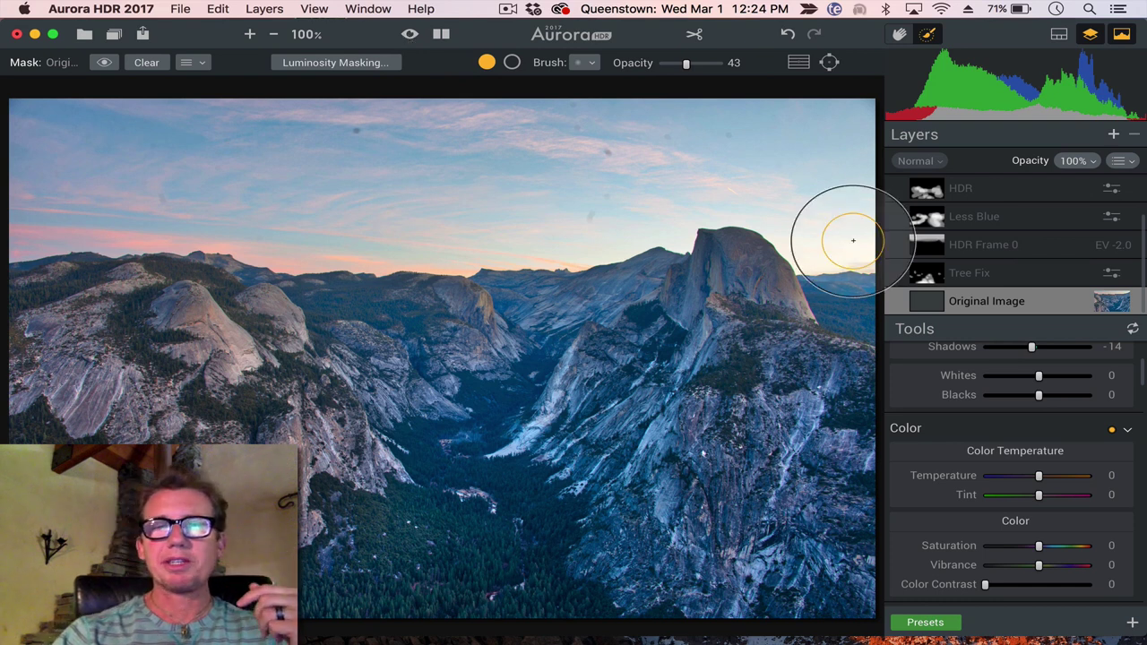
- Select the Tree Fix layer, toggle it off and back on, and briefly preview its mask
left_click(897, 276)
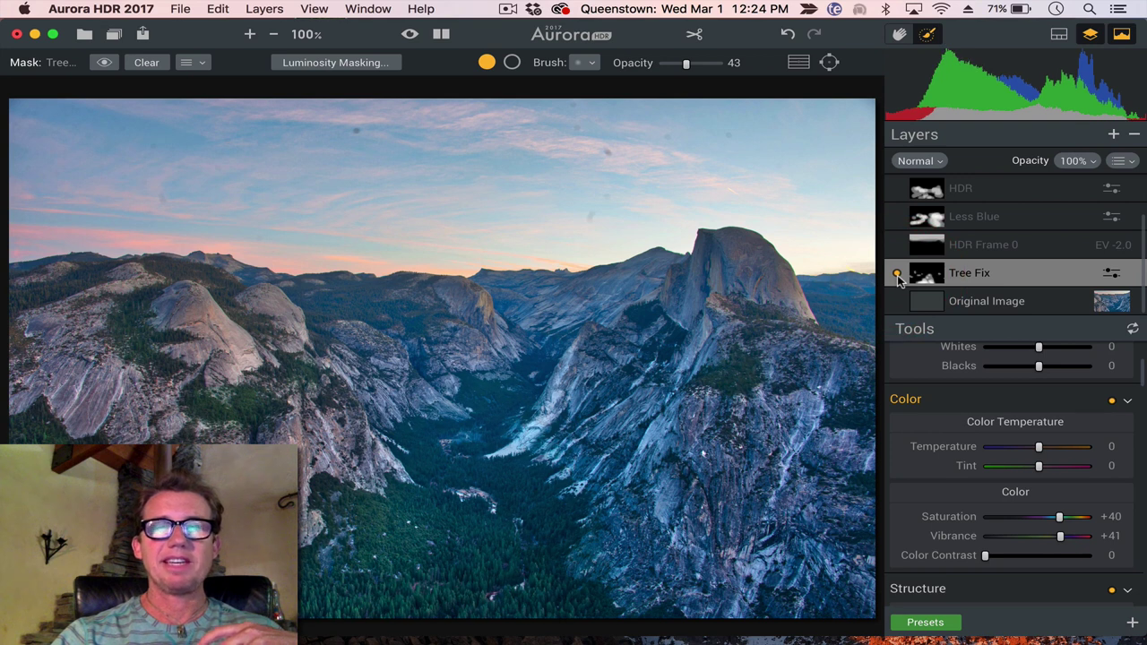
left_click(897, 275)
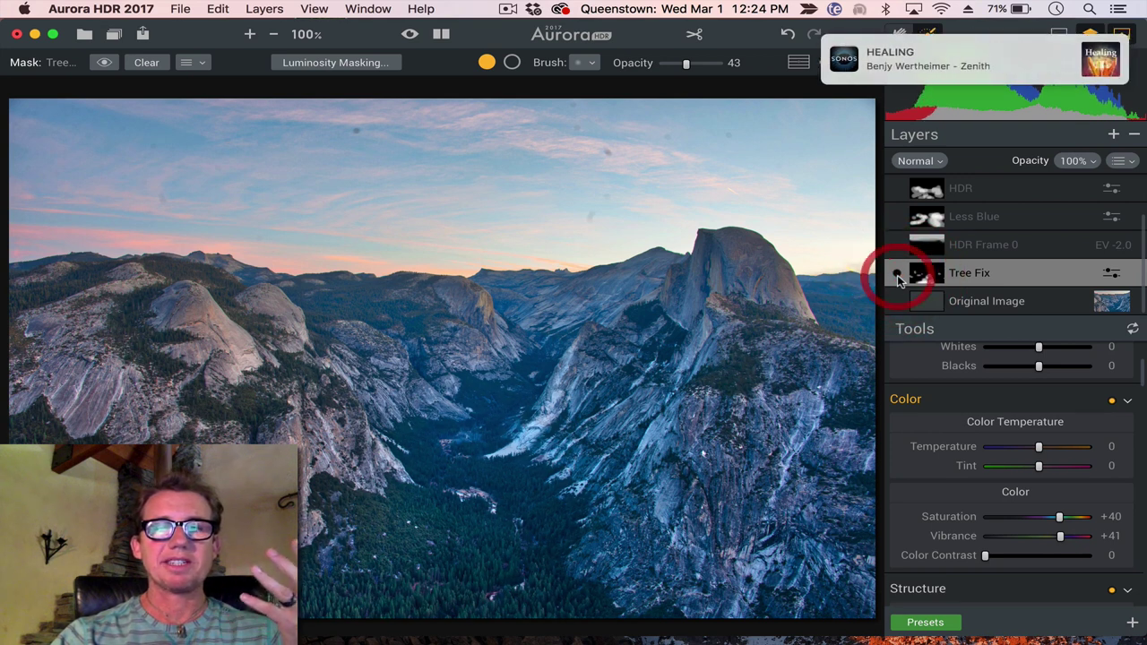
left_click(897, 274)
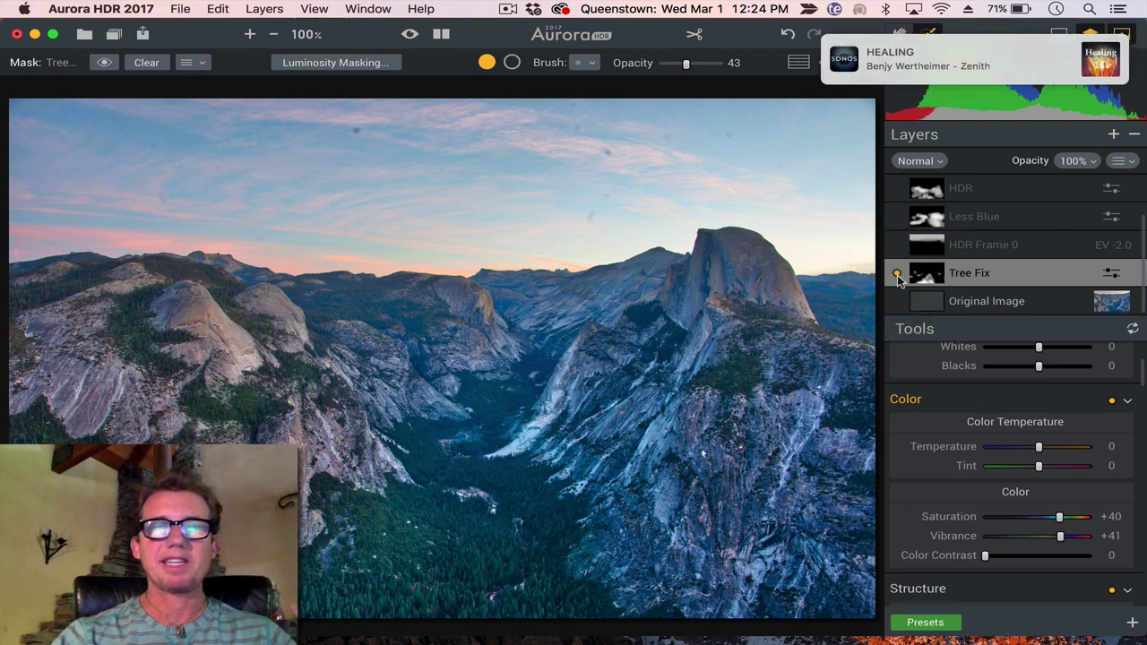
left_click(104, 65)
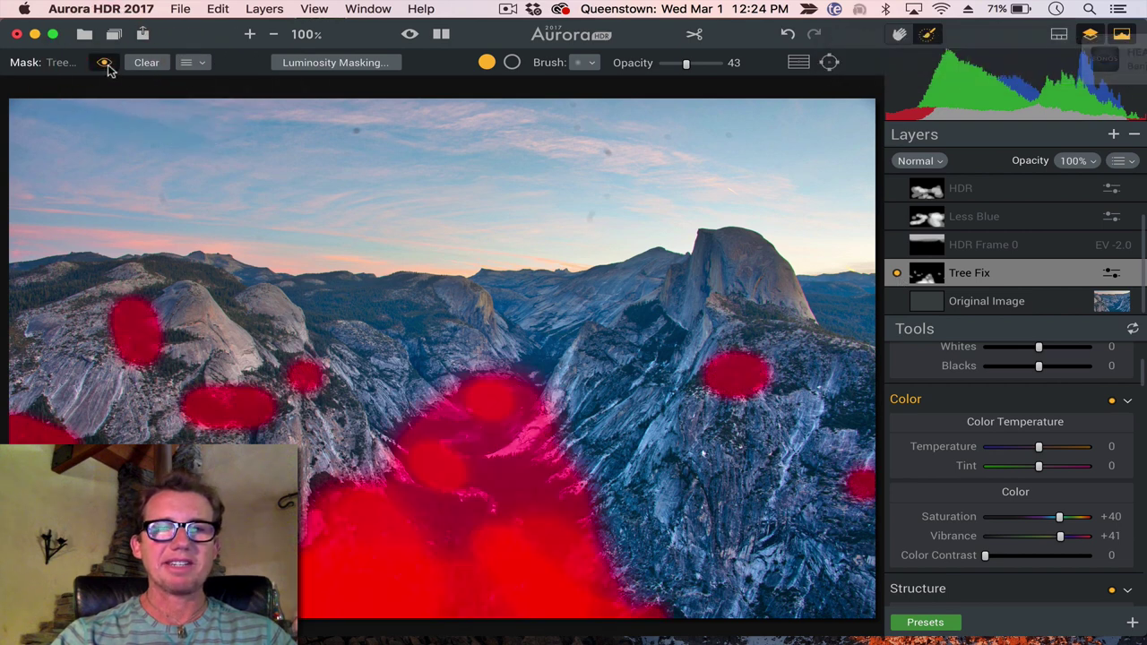
left_click(104, 63)
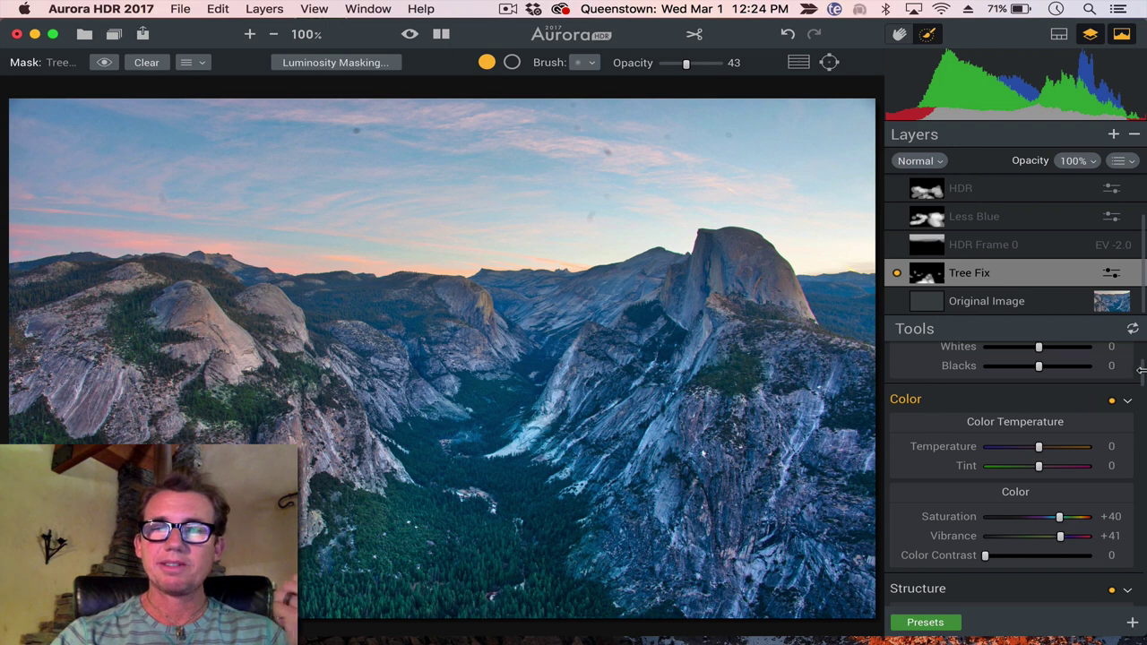
- Lower Tree Fix's HSL saturation to Blue -62 and Cyan -58, glancing at the Hue tab
left_click_drag(1143, 369, 1143, 520)
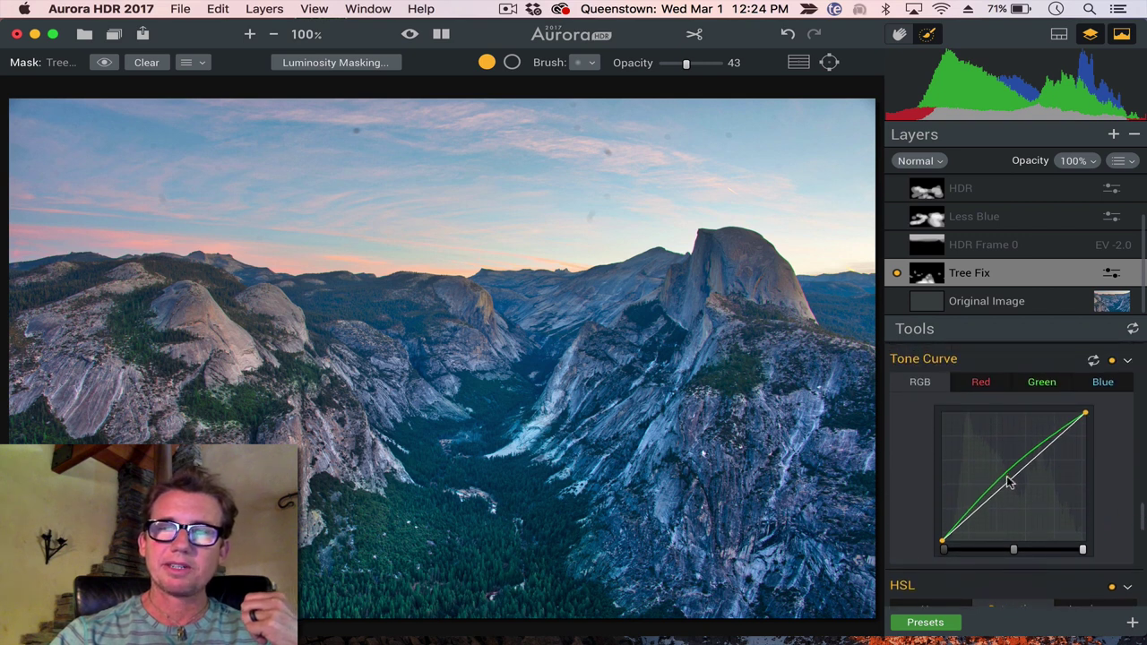
left_click_drag(1143, 490, 1143, 542)
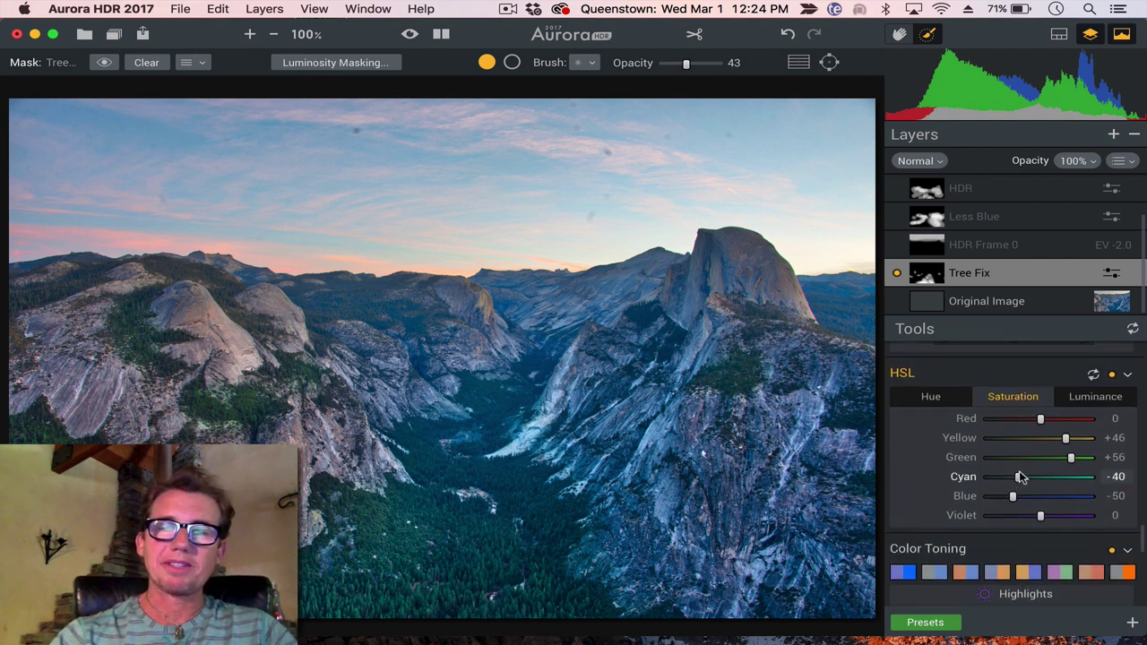
left_click_drag(1014, 500, 1066, 482)
left_click_drag(1051, 479, 1007, 478)
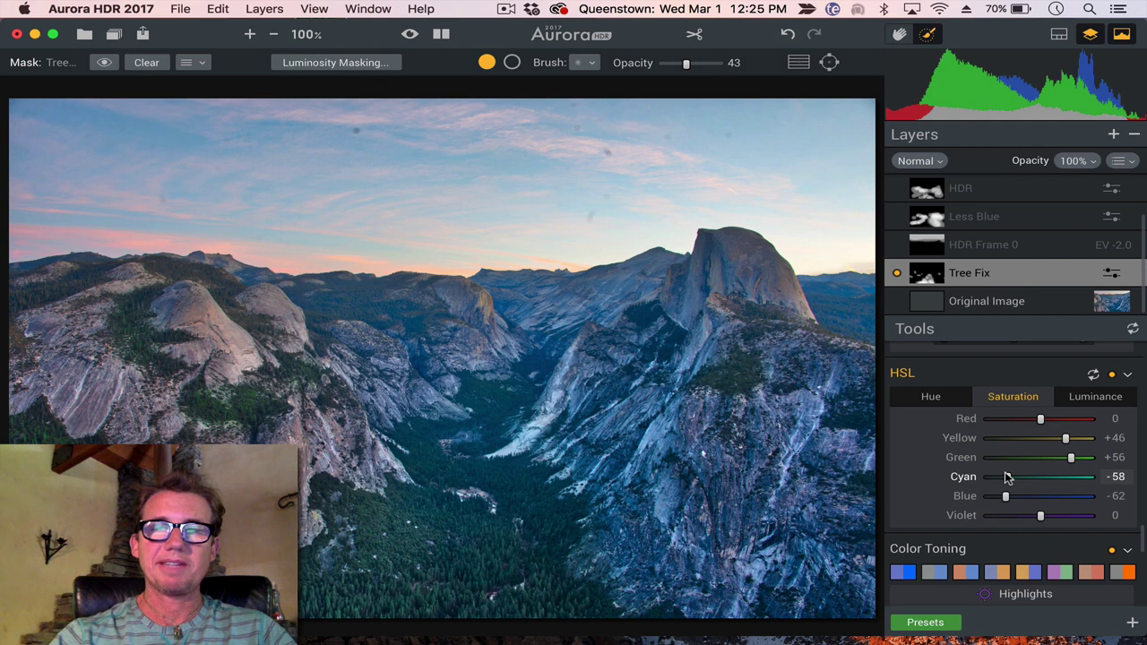
left_click(954, 400)
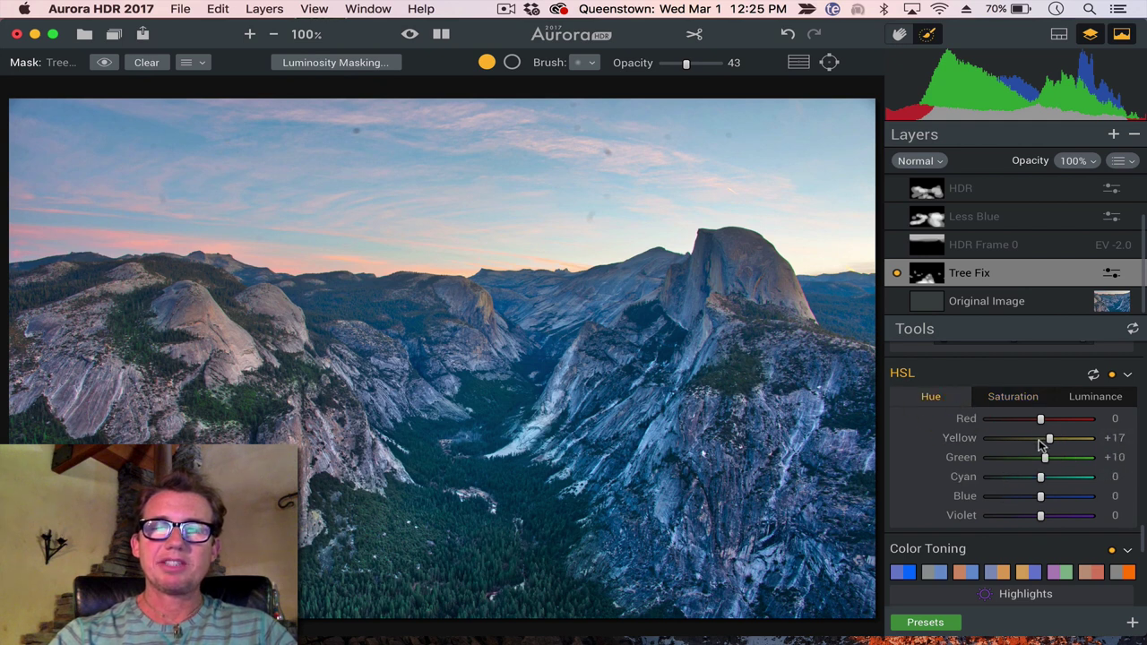
left_click(1020, 397)
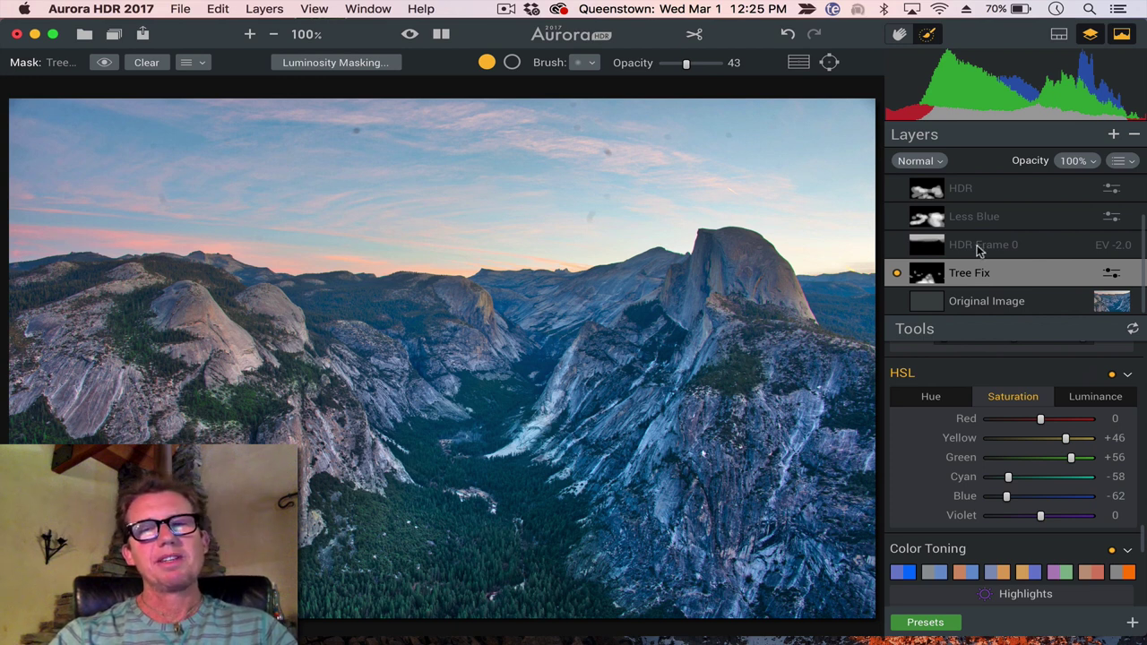
- Turn on HDR Frame 0, confirm its EV -2.0 source image, and briefly preview its mask
left_click(897, 248)
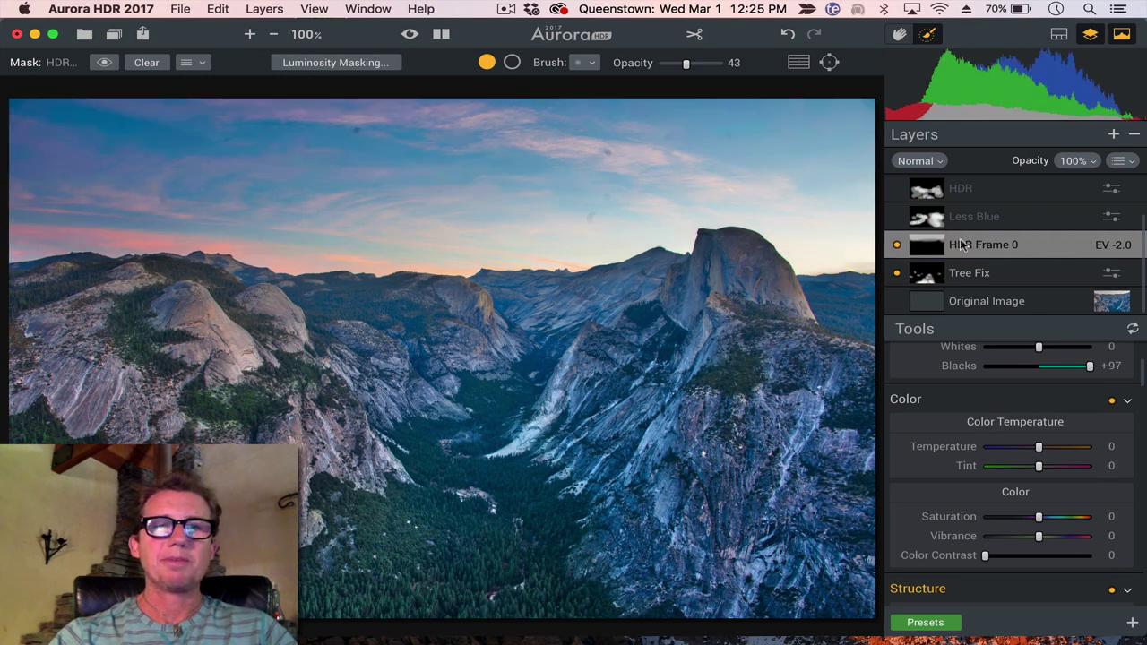
right_click(1051, 250)
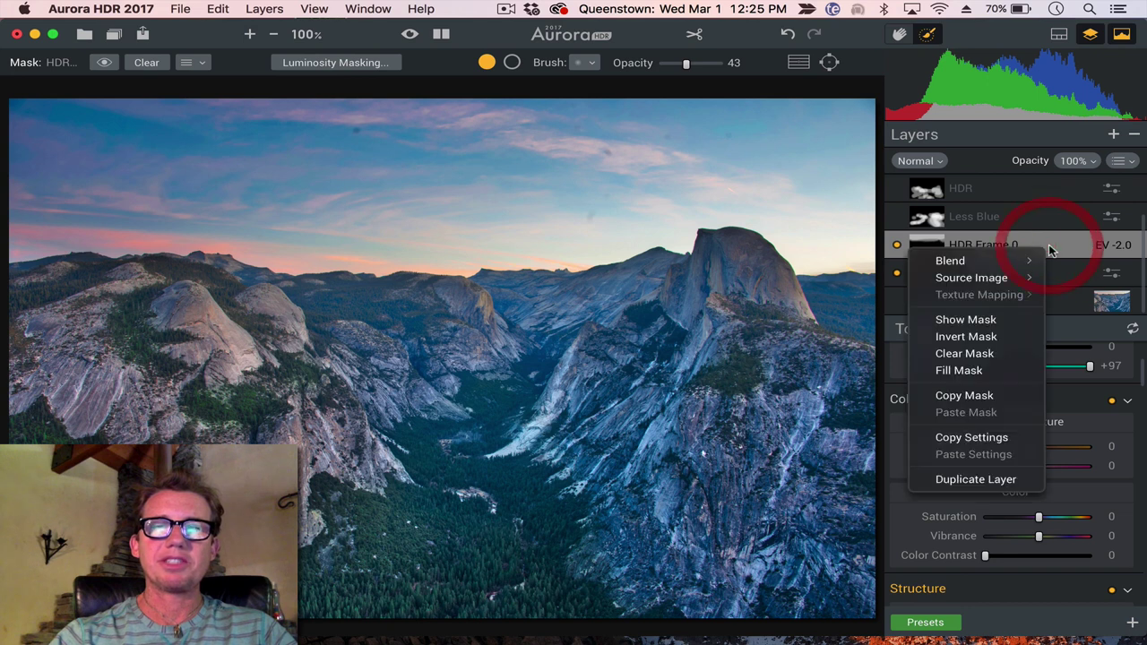
mouse_move(1007, 277)
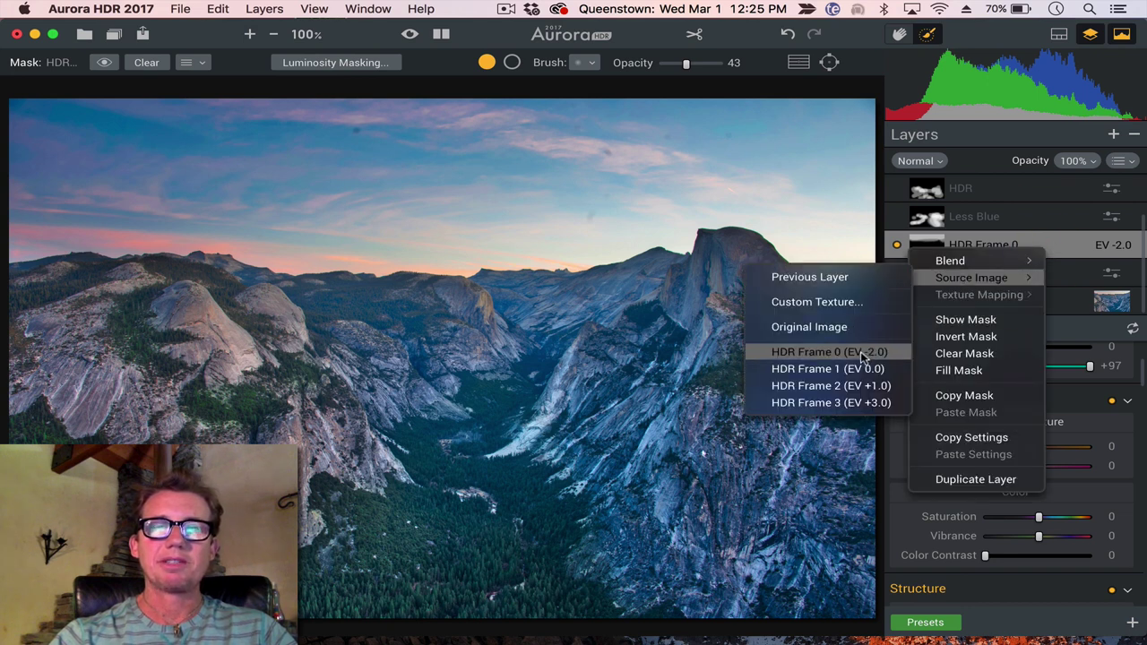
left_click(1069, 251)
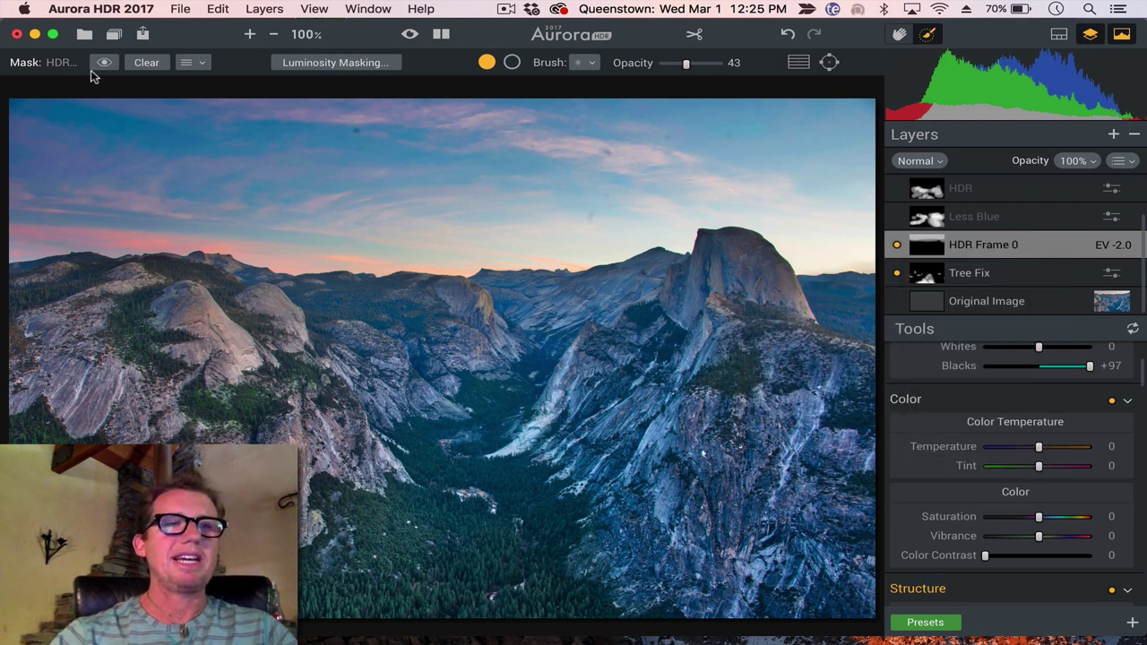
left_click(104, 62)
left_click(104, 62)
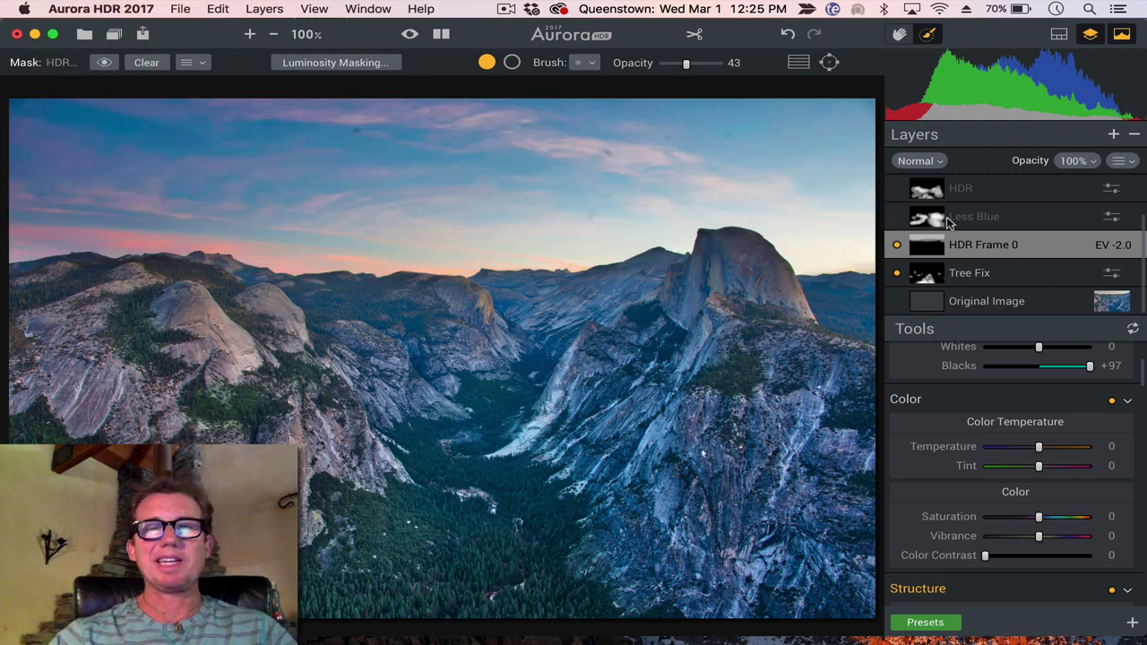
- Turn on the Less Blue layer and toggle it repeatedly to compare before and after
left_click(896, 219)
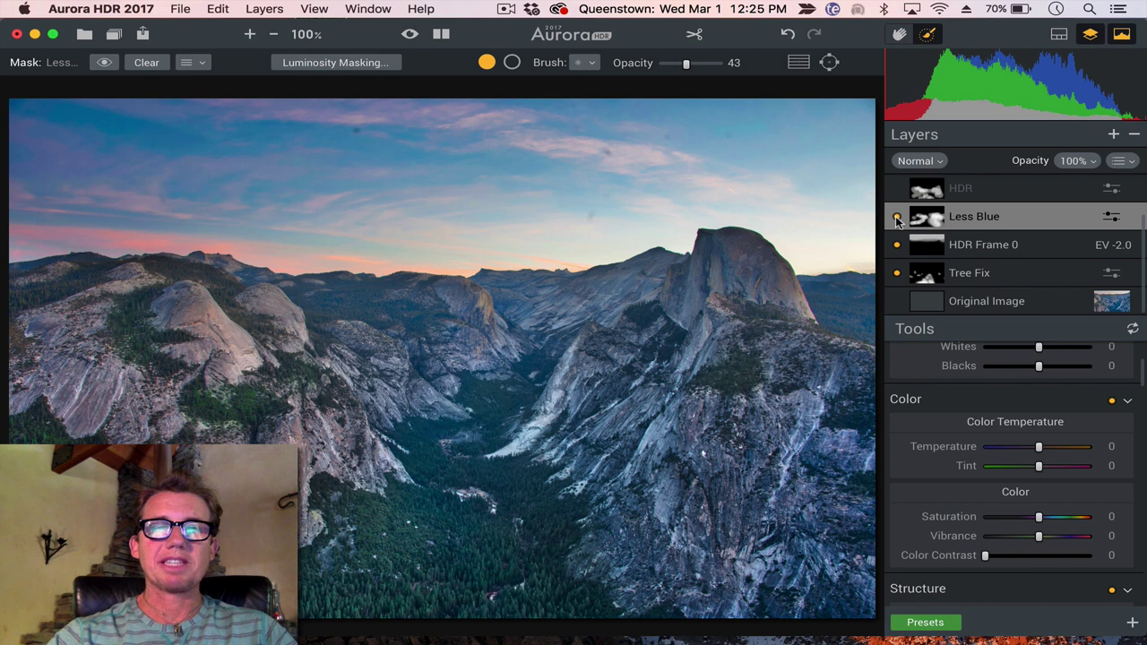
left_click(897, 219)
left_click(896, 218)
left_click(897, 218)
left_click(896, 219)
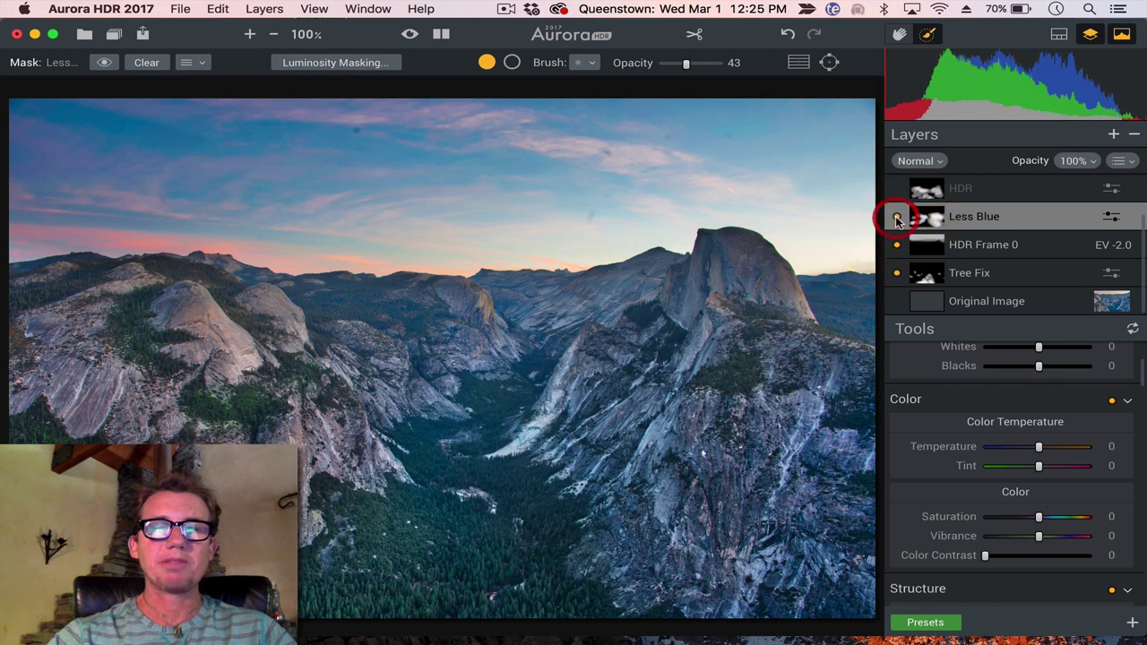
left_click(897, 218)
left_click(896, 219)
left_click(896, 219)
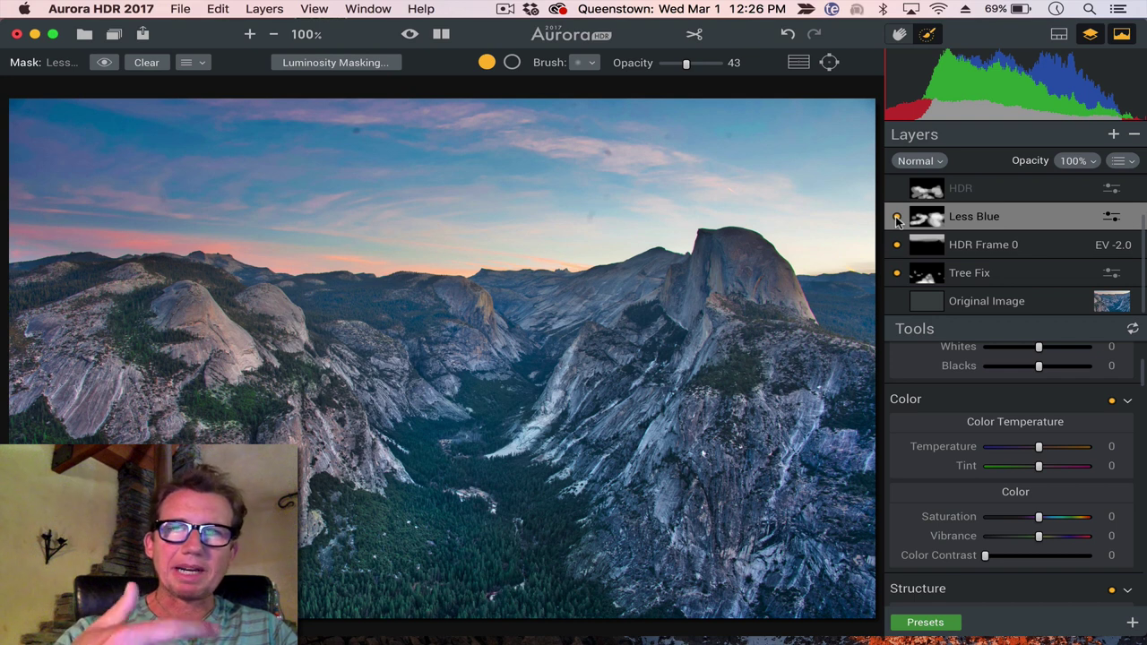
- Switch Less Blue back on and preview its mask over the cliffs and Half Dome
left_click(898, 218)
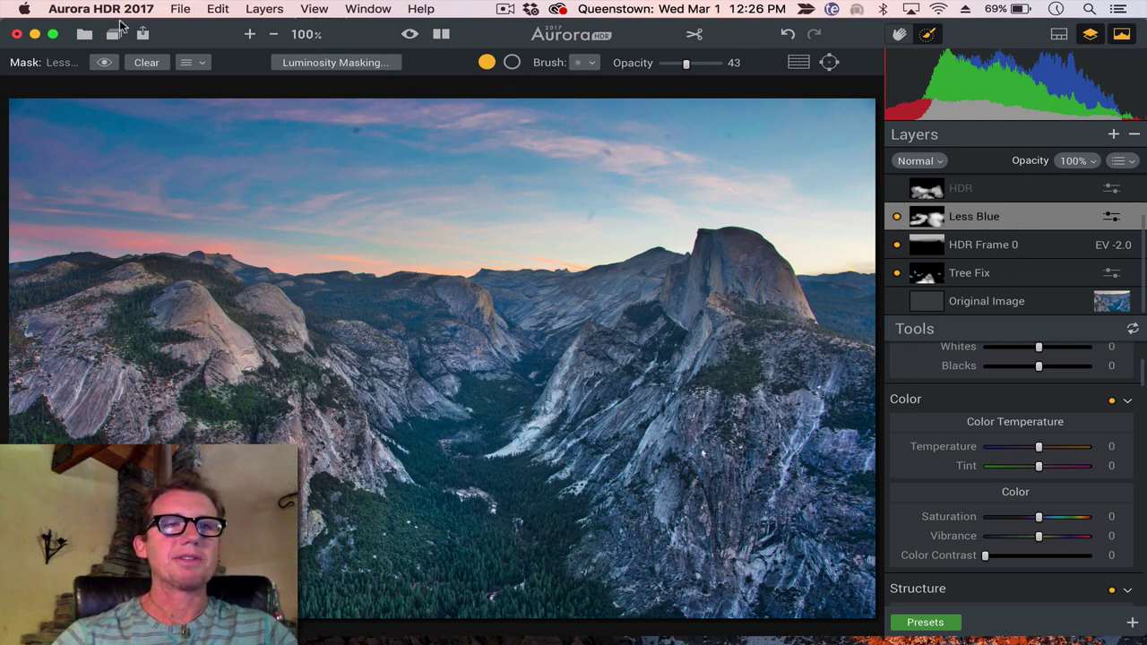
left_click(104, 62)
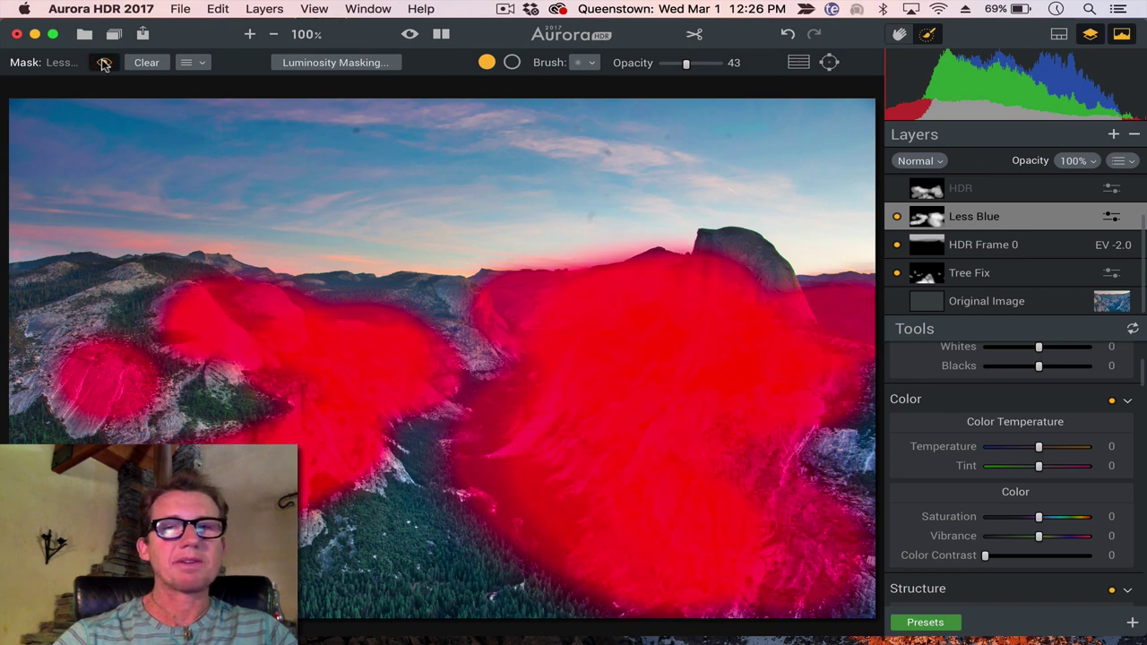
left_click(104, 62)
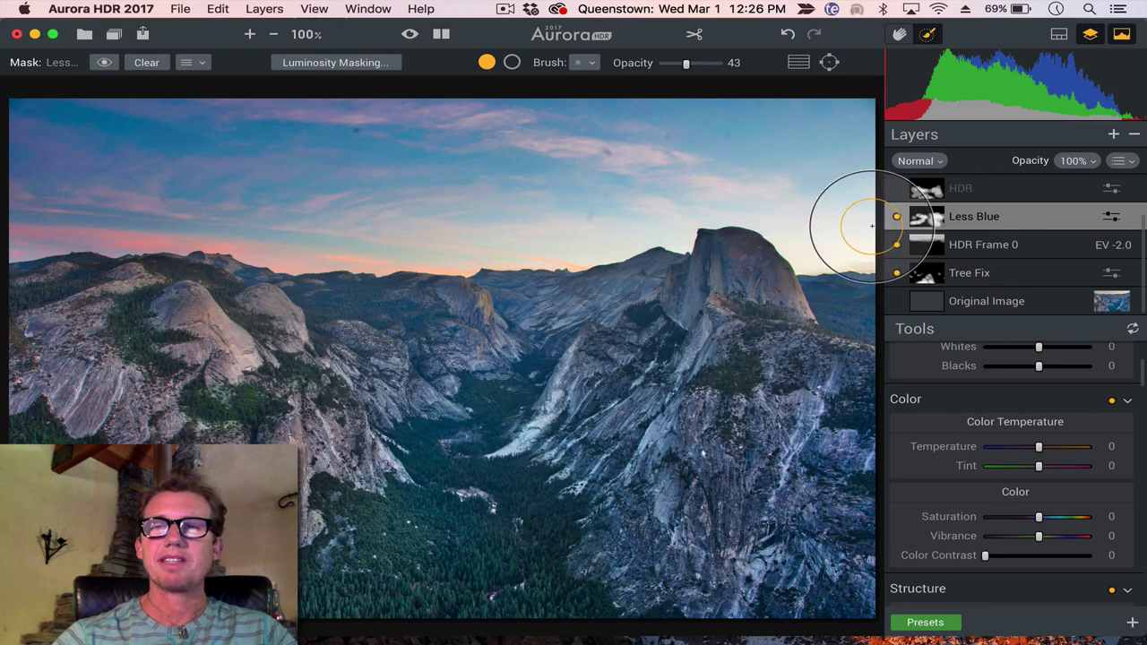
- Turn on the HDR, Smart Tone and Layer 6 layers
left_click(898, 189)
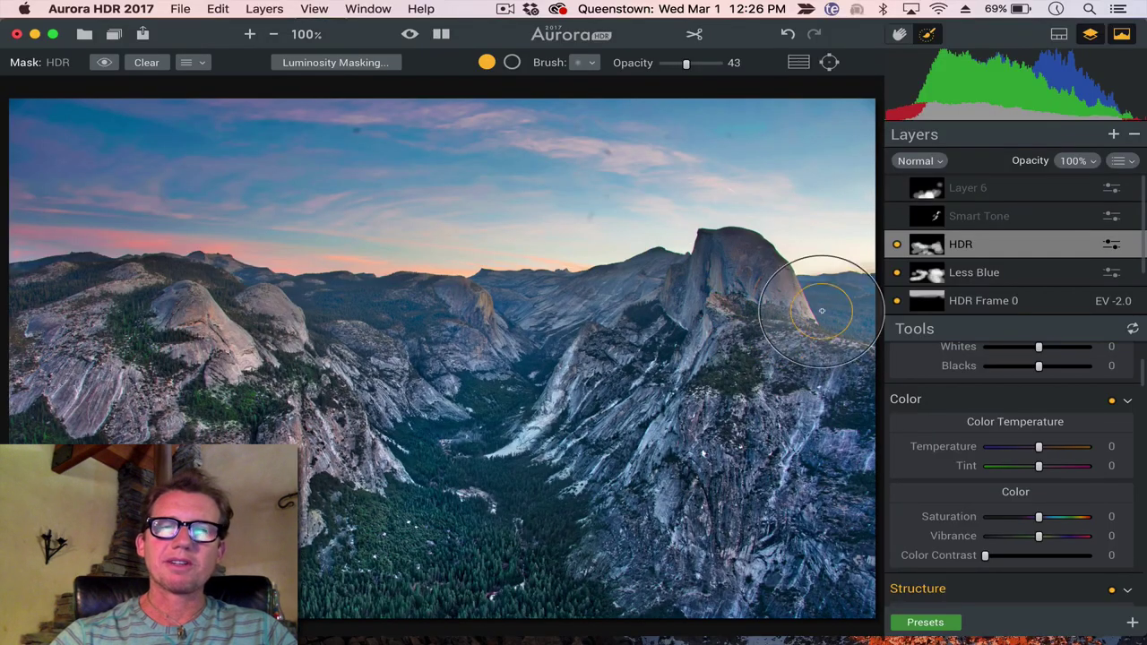
left_click(897, 219)
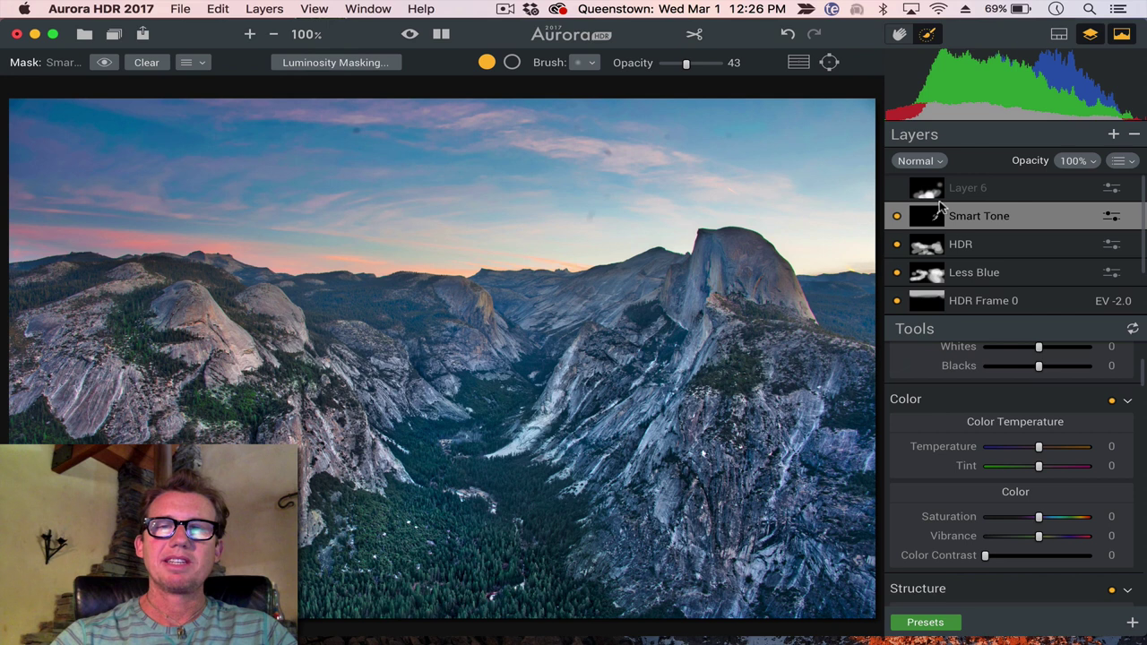
left_click(898, 190)
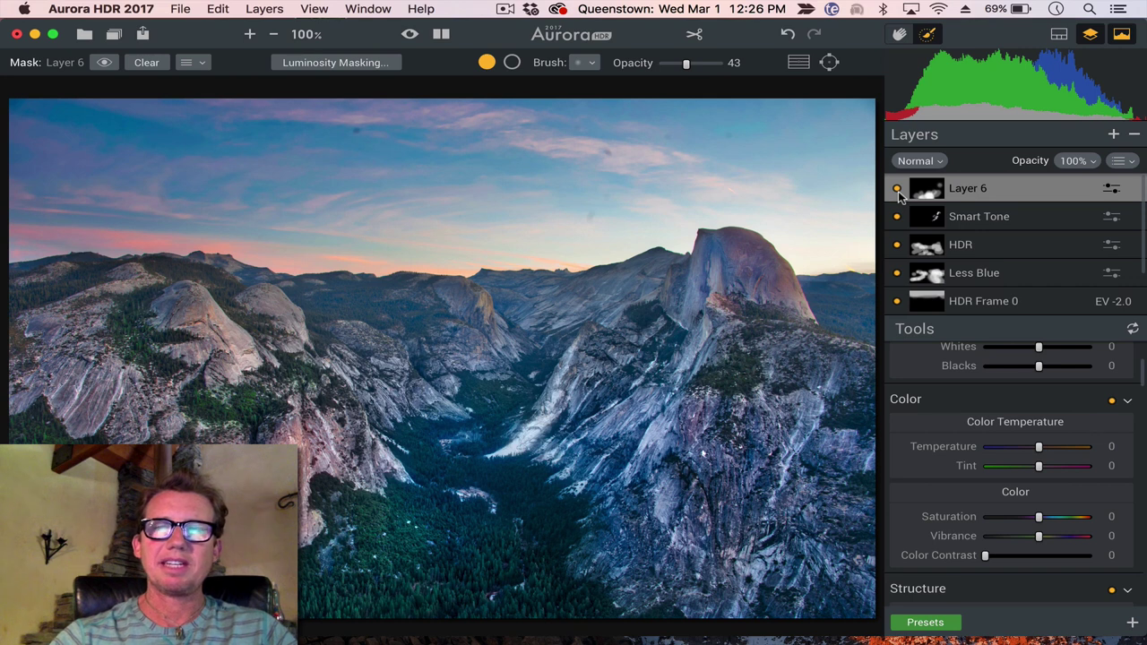
- Show Layer 6's Image Radiance settings (Amount +71, Warmth +51) and toggle the layer to compare
left_click_drag(1143, 372, 1142, 437)
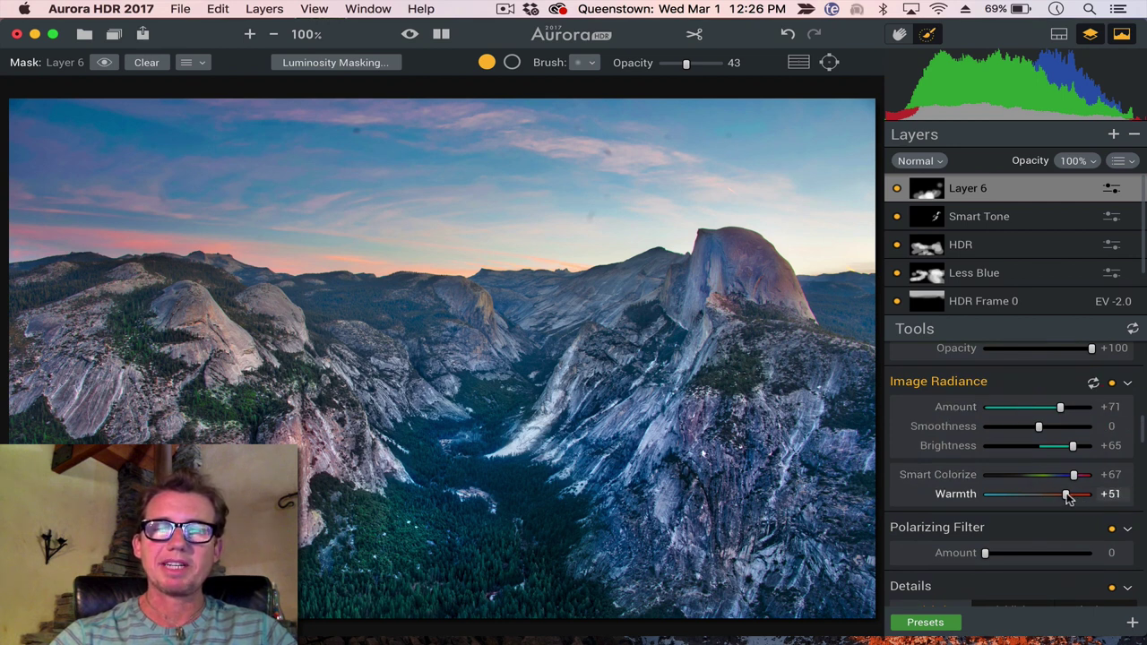
left_click(898, 189)
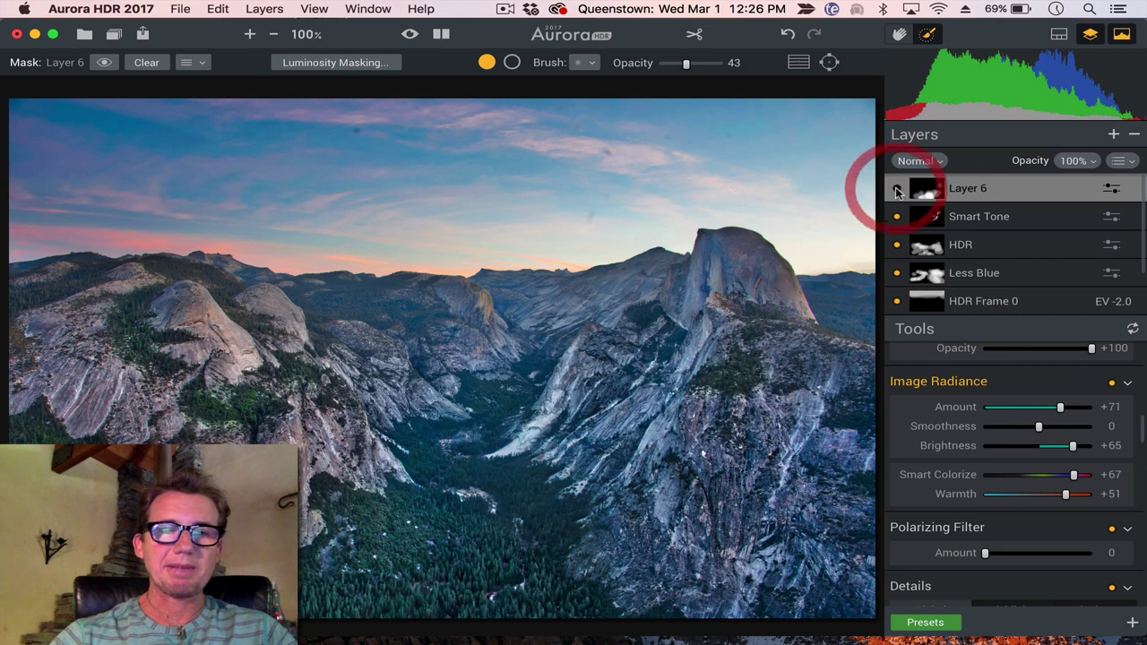
left_click(897, 189)
left_click(897, 189)
left_click(897, 189)
left_click(897, 189)
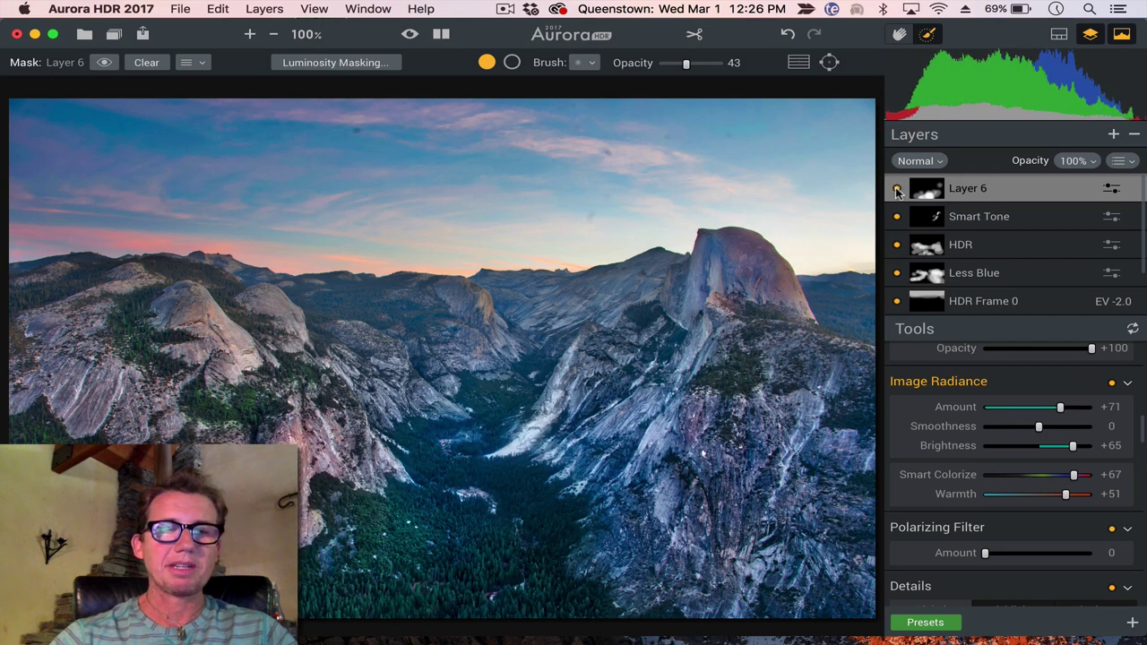
left_click(897, 189)
left_click(898, 189)
left_click(897, 189)
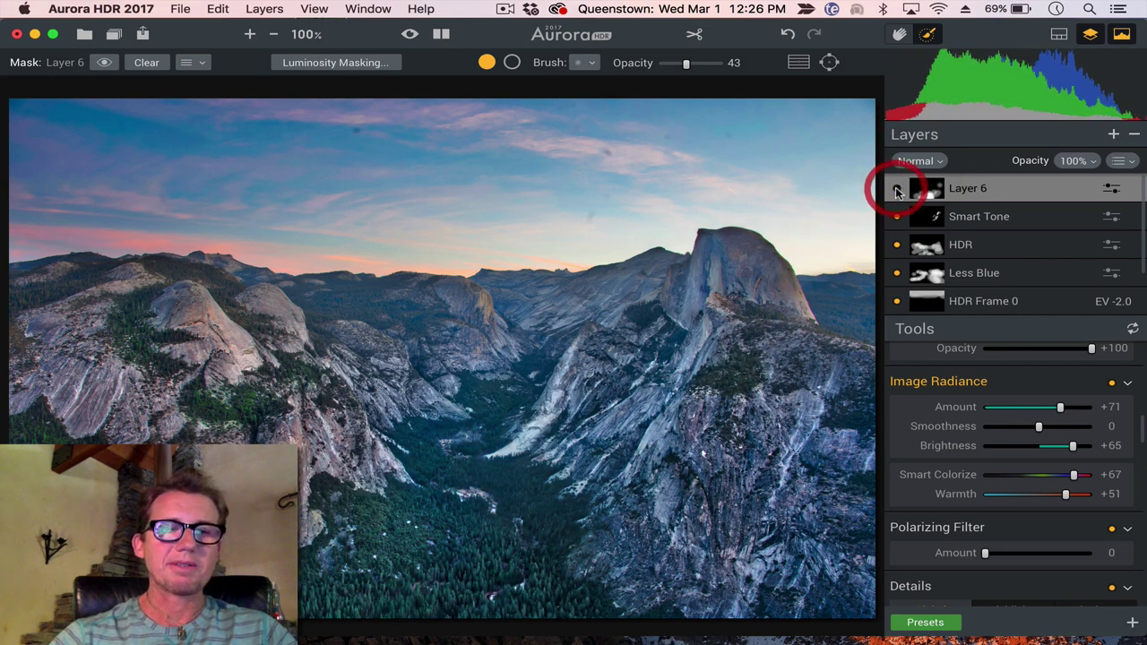
left_click(897, 189)
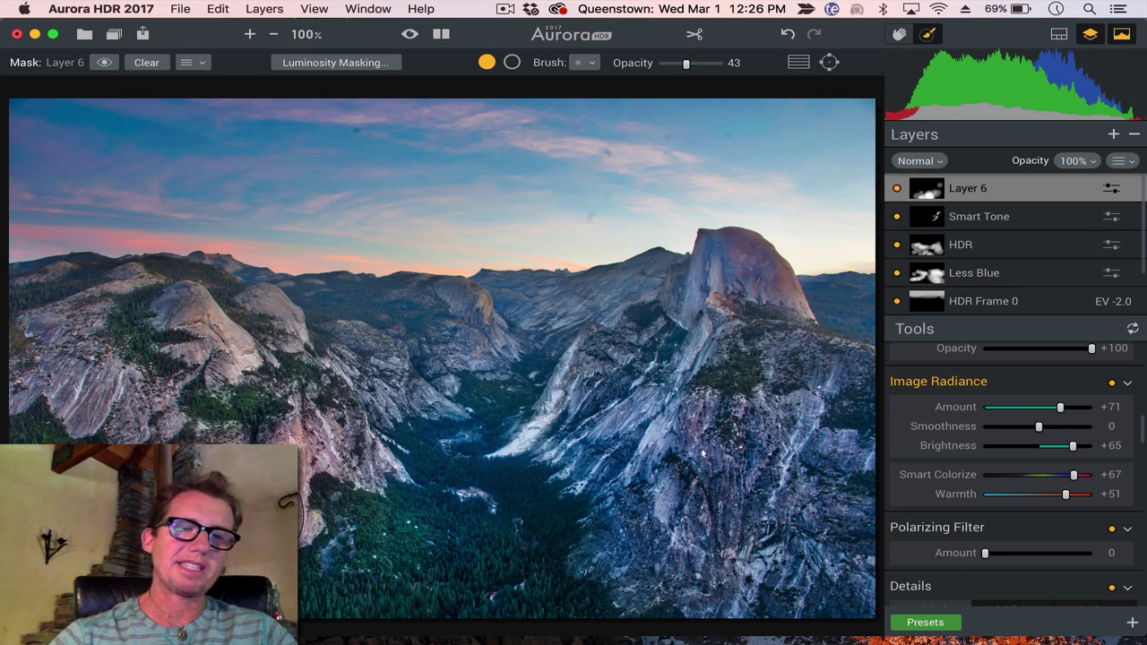